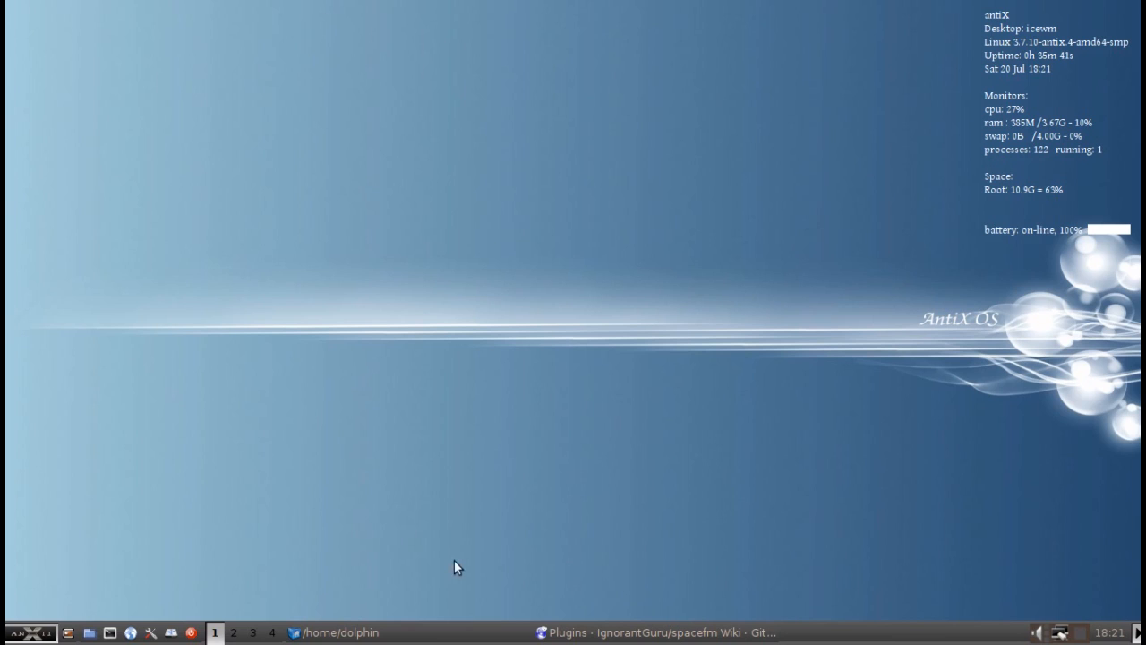
# - Bring up the file manager and open its online Get Plugins page, closing the duplicate browser tab
pyautogui.click(372, 633)
pyautogui.moveTo(260, 10); pyautogui.dragTo(349, 29)
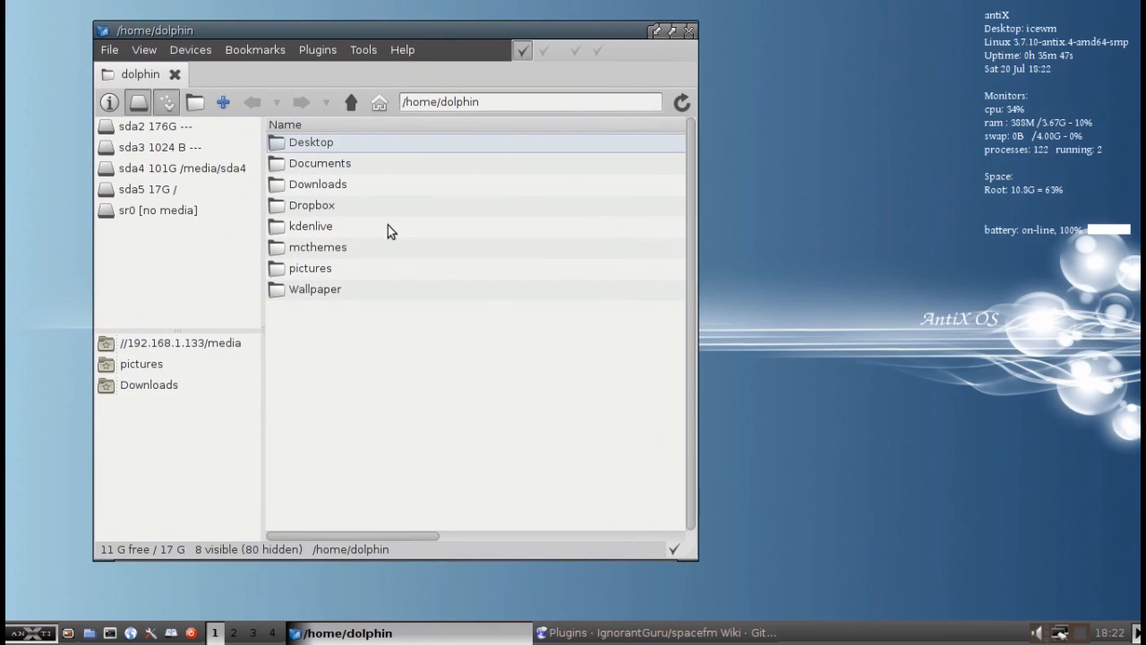
pyautogui.click(333, 48)
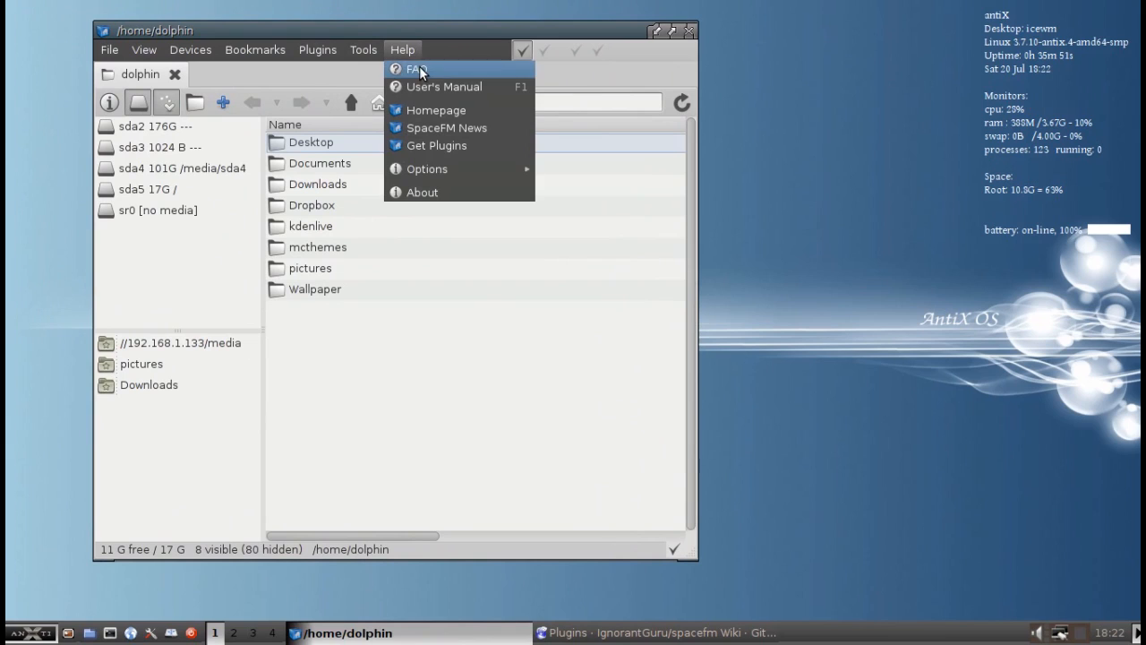
pyautogui.click(434, 142)
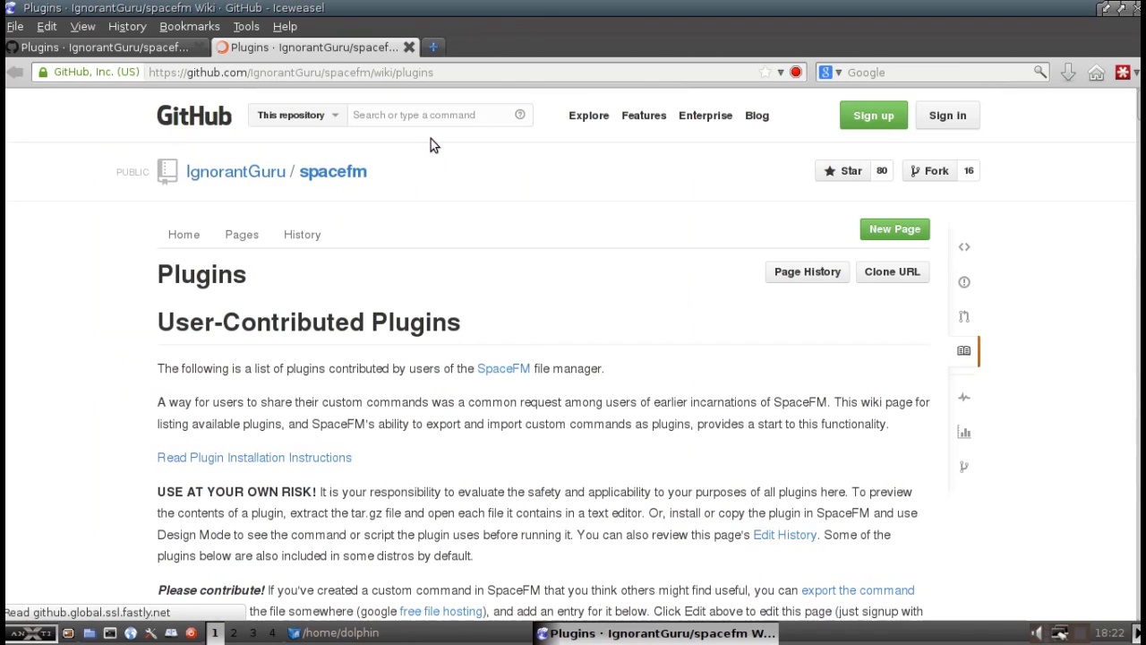
pyautogui.click(201, 47)
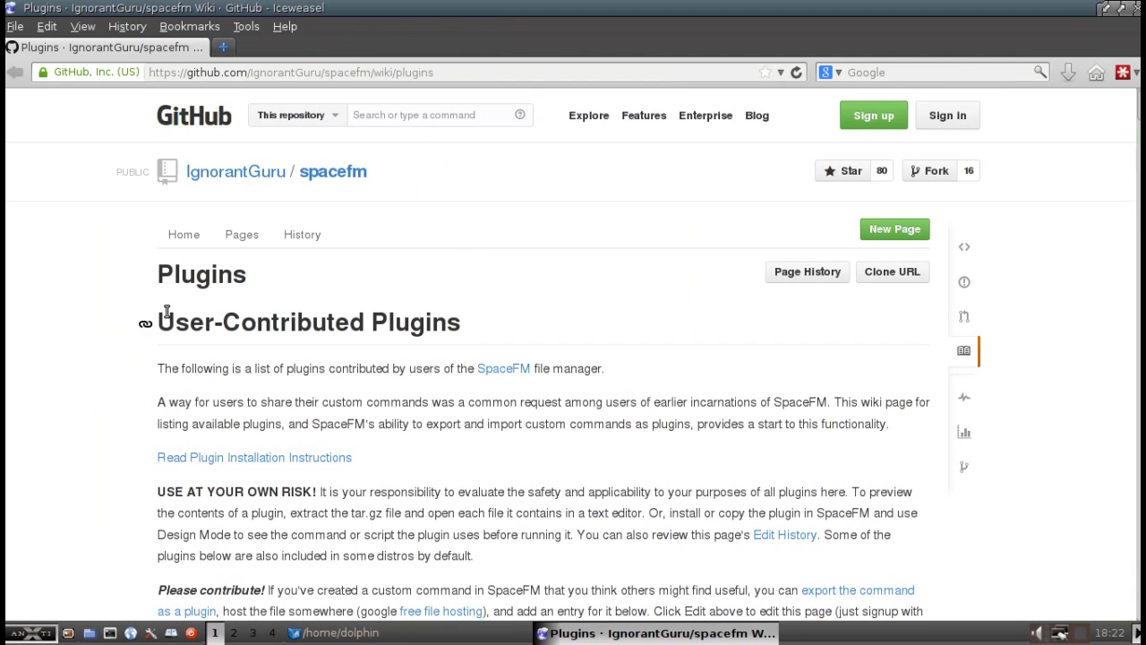
# - Find Corbeille-SpaceFM in the plugin list, open its online documentation and go to its list of files available for download
pyautogui.scroll(-2, 481, 344)
pyautogui.scroll(-15, 481, 349)
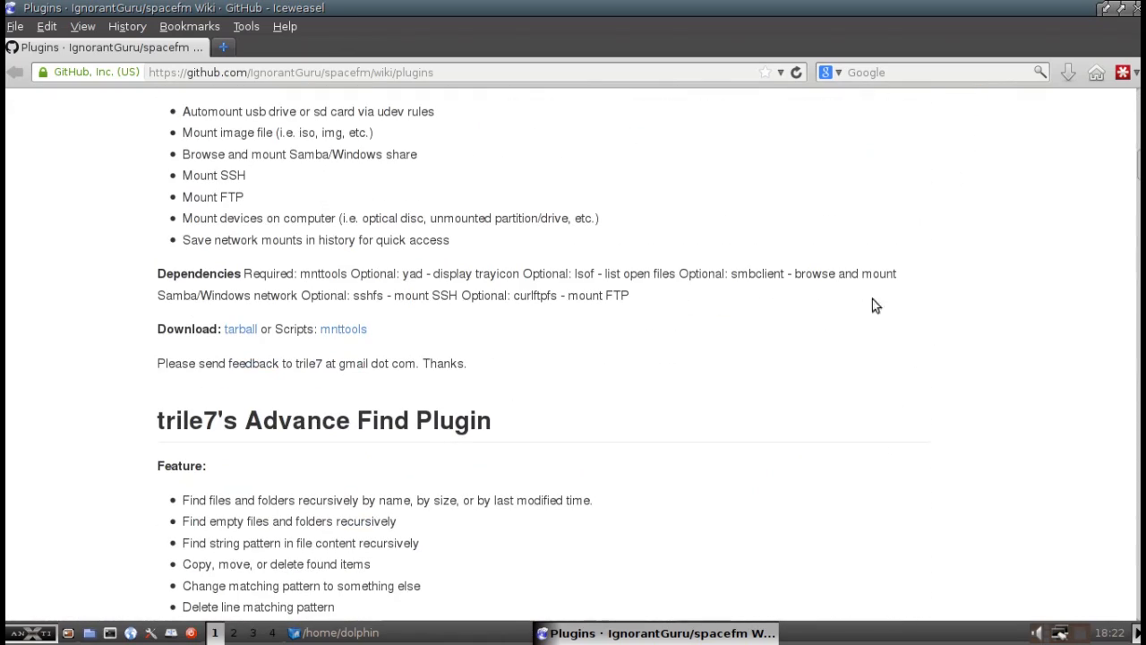
pyautogui.moveTo(1135, 179); pyautogui.dragTo(1135, 270)
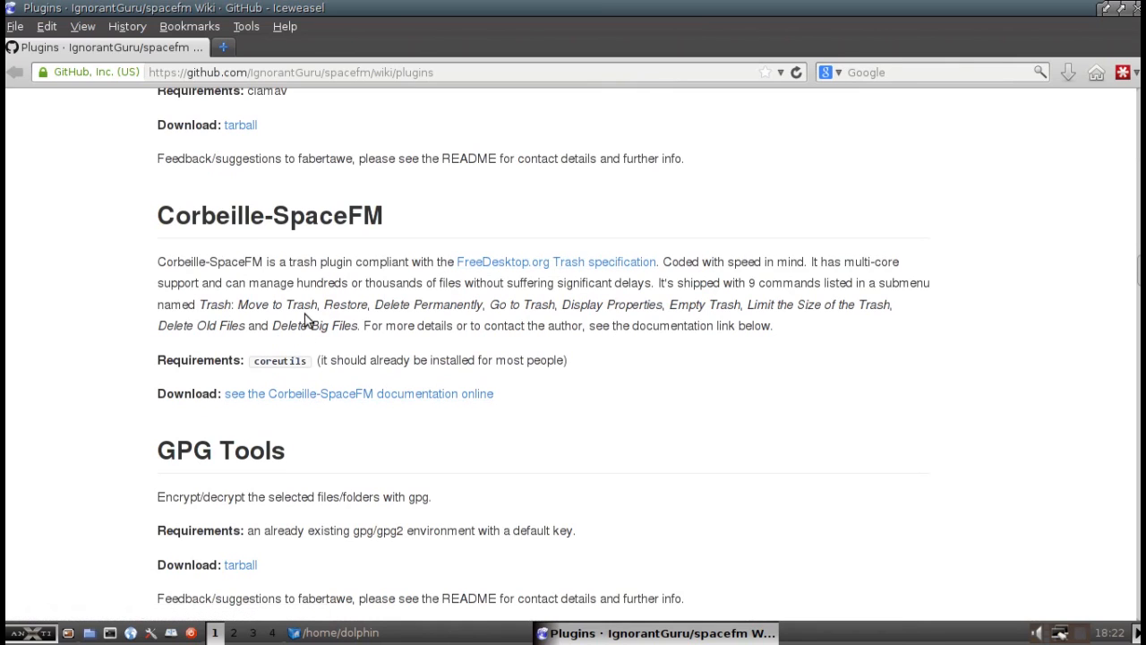
pyautogui.click(307, 397)
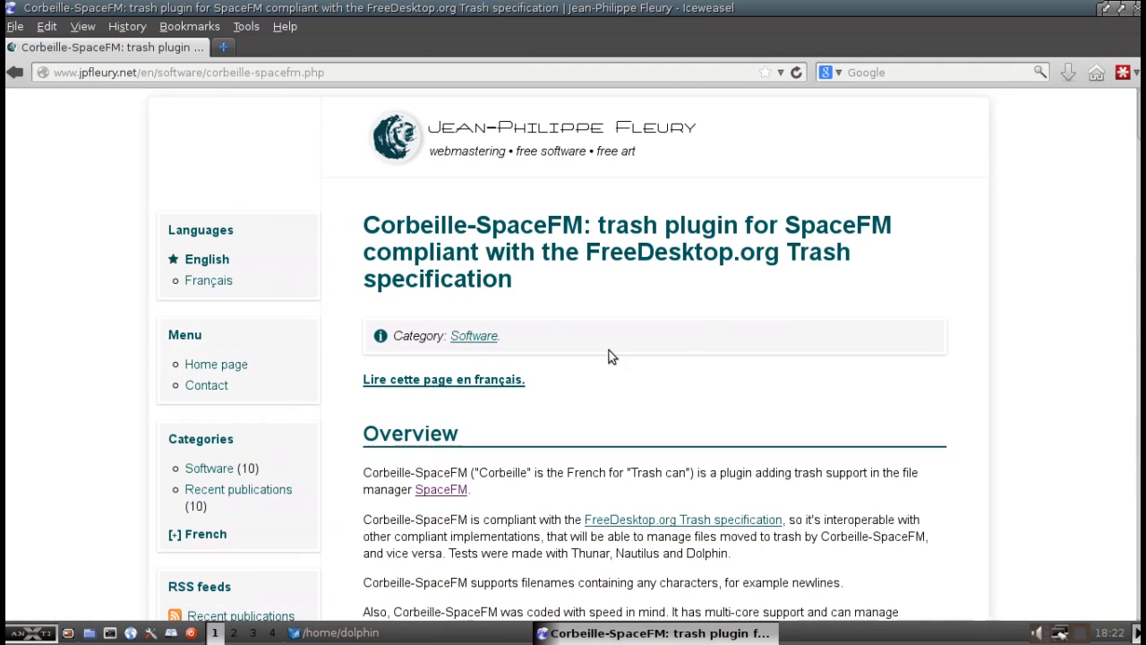
pyautogui.scroll(-14, 683, 370)
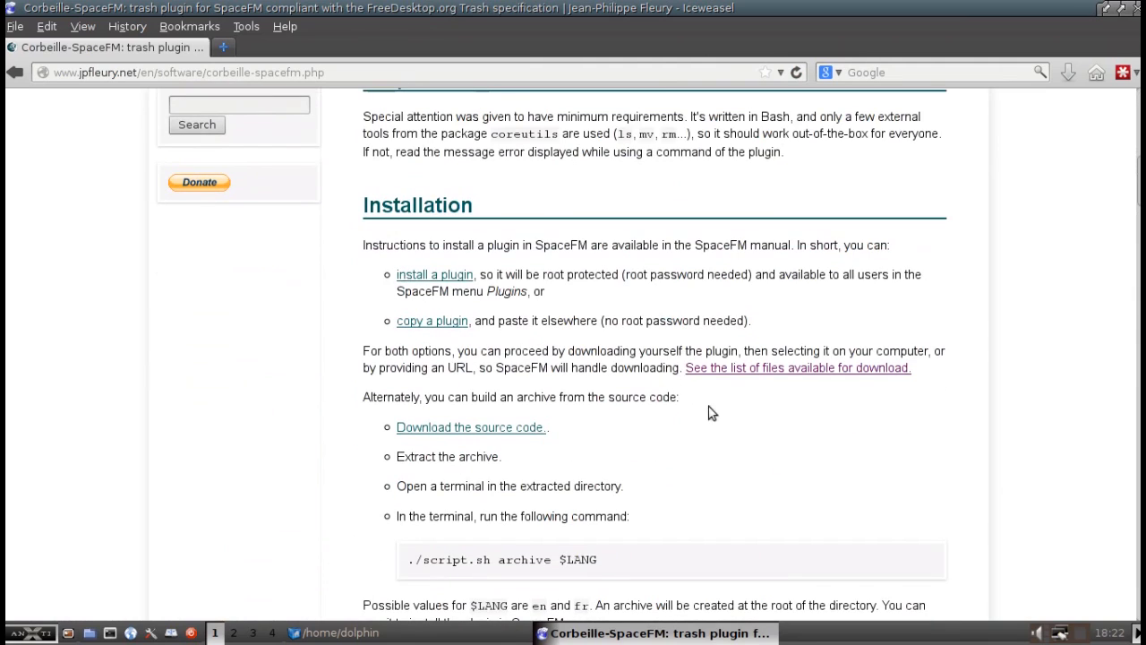
pyautogui.click(754, 370)
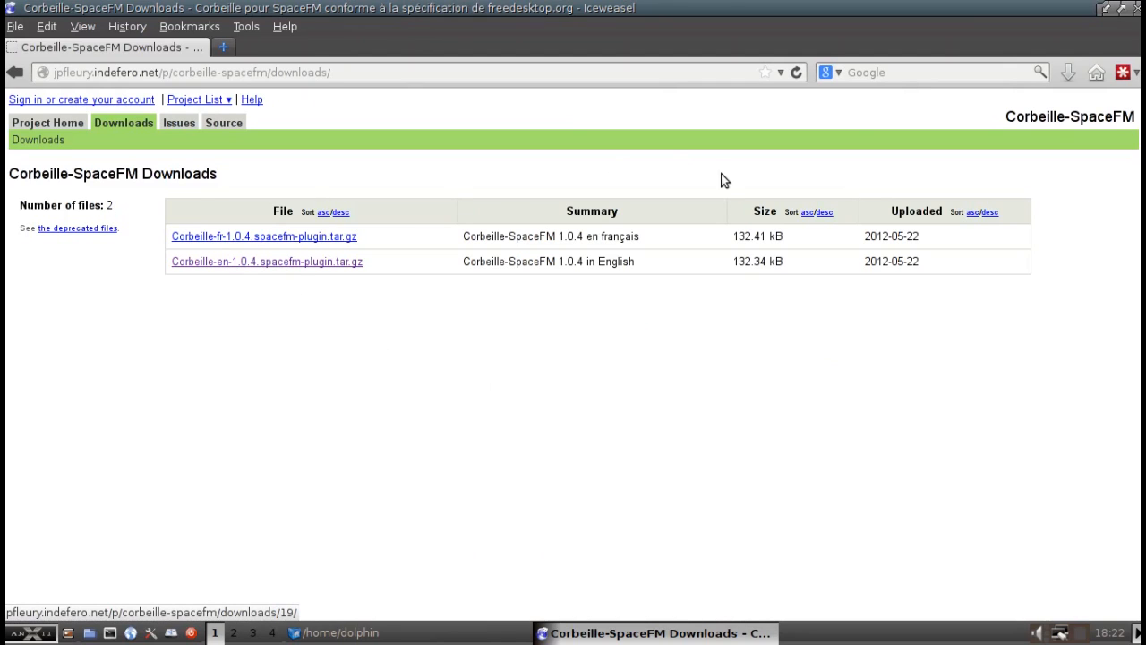
# - Return to the SpaceFM file manager and open the Downloads folder containing the plugin archive
pyautogui.click(1106, 8)
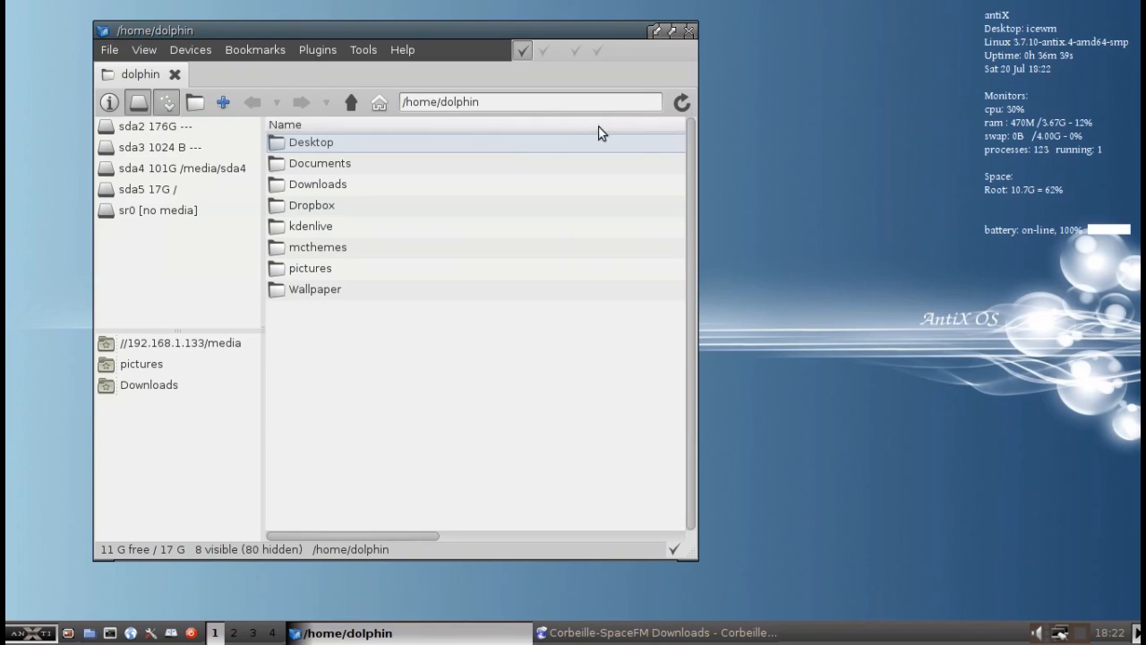
pyautogui.click(301, 187)
pyautogui.doubleClick(300, 185)
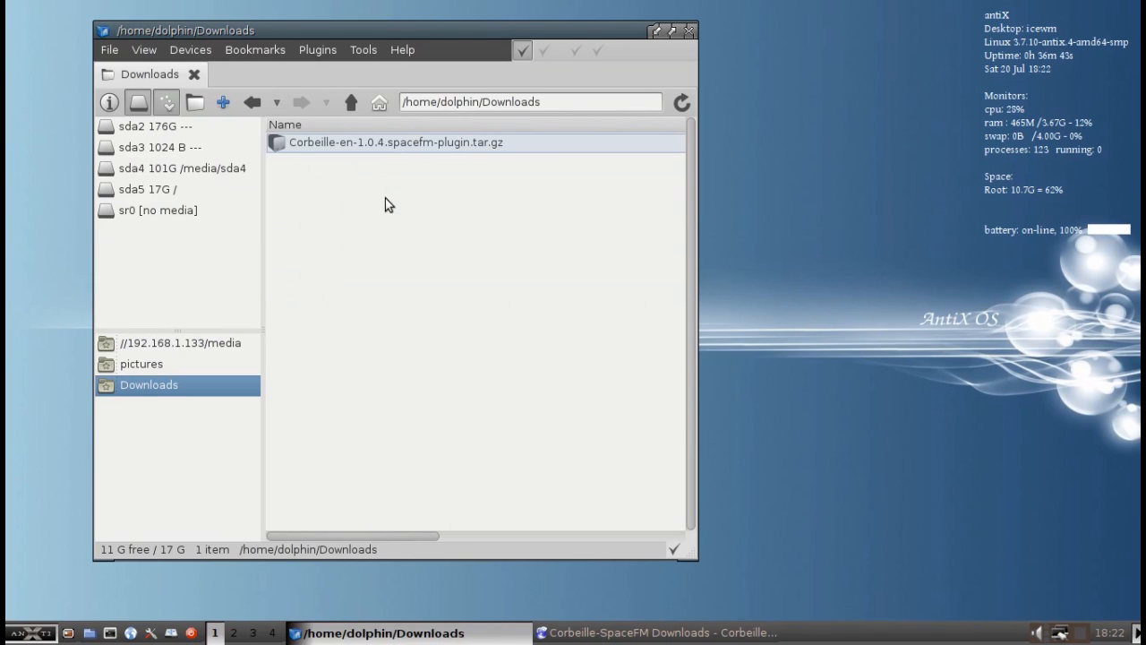
pyautogui.click(360, 52)
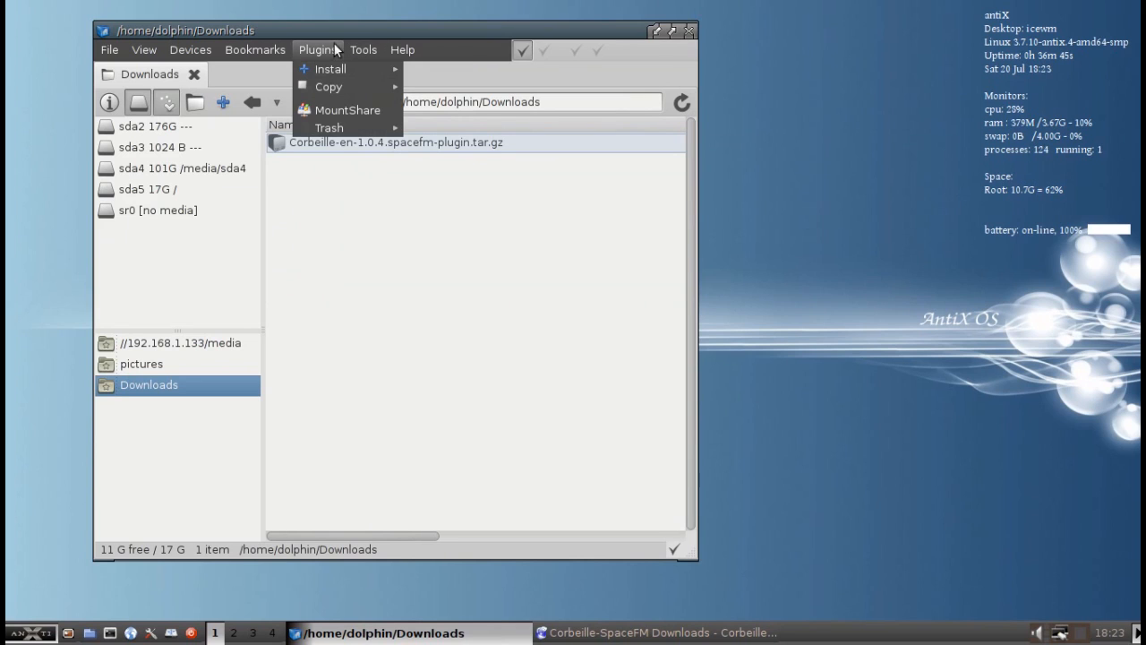
pyautogui.moveTo(340, 68)
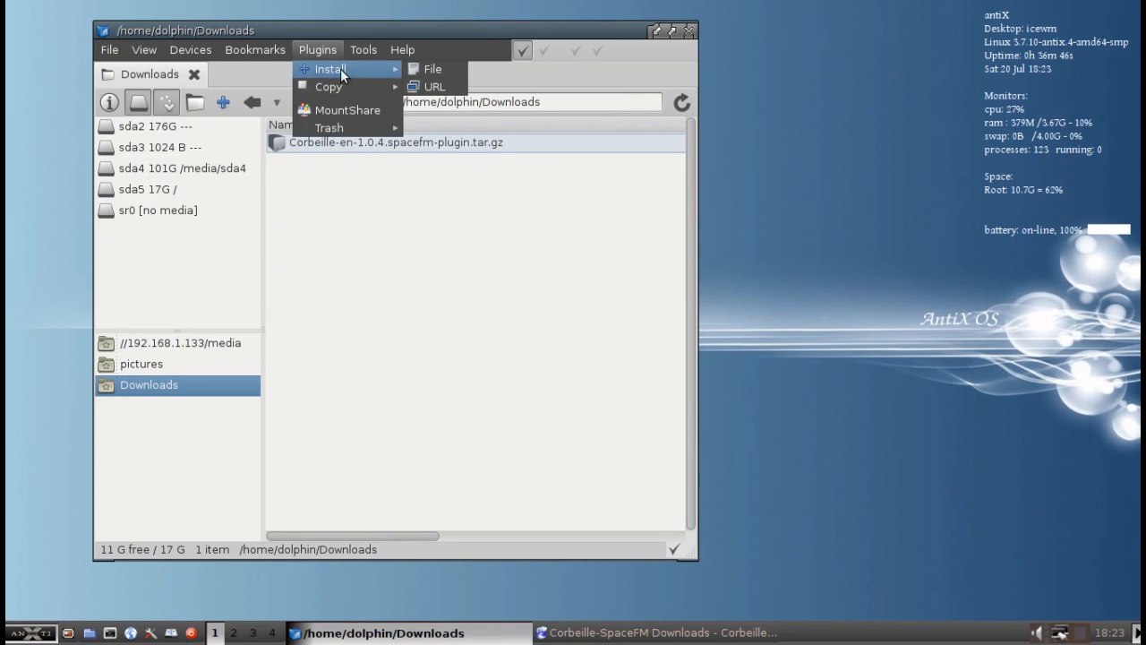
pyautogui.click(414, 69)
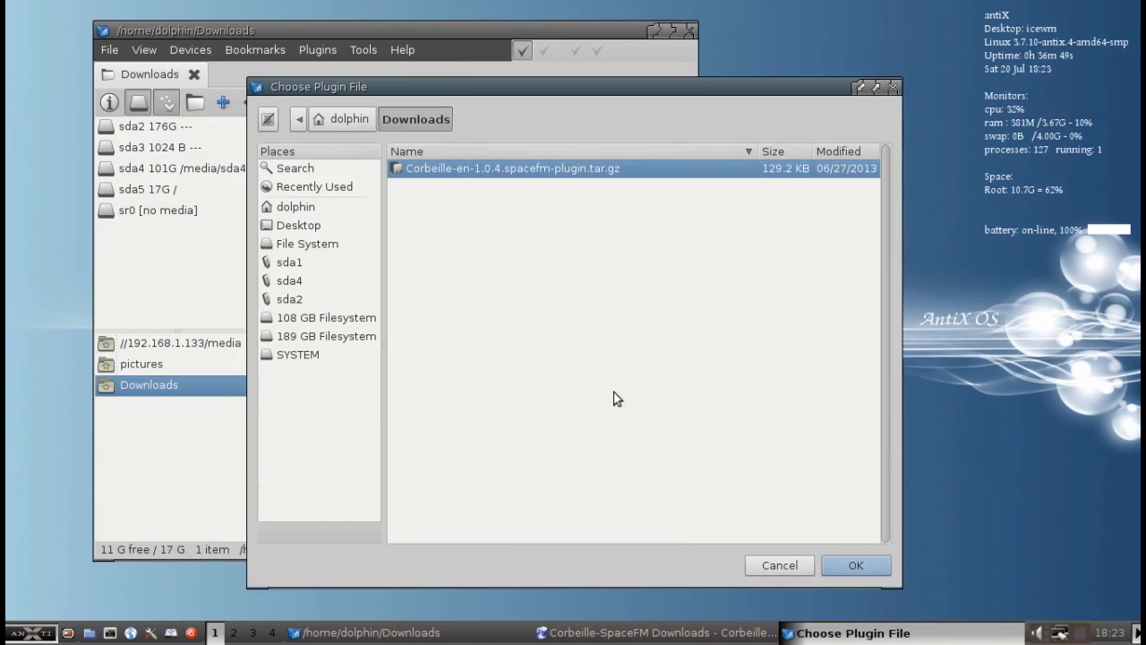
pyautogui.click(785, 561)
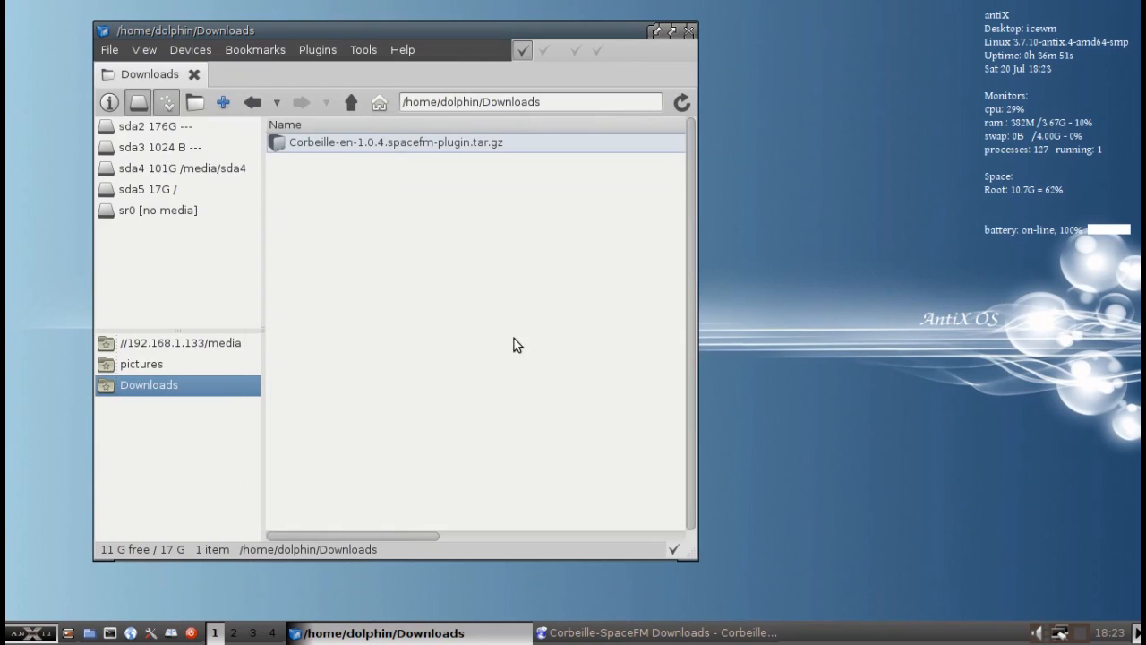
# - Examine the commands offered by the installed Trash plugin, from Move to Trash to Delete Big Files
pyautogui.click(327, 50)
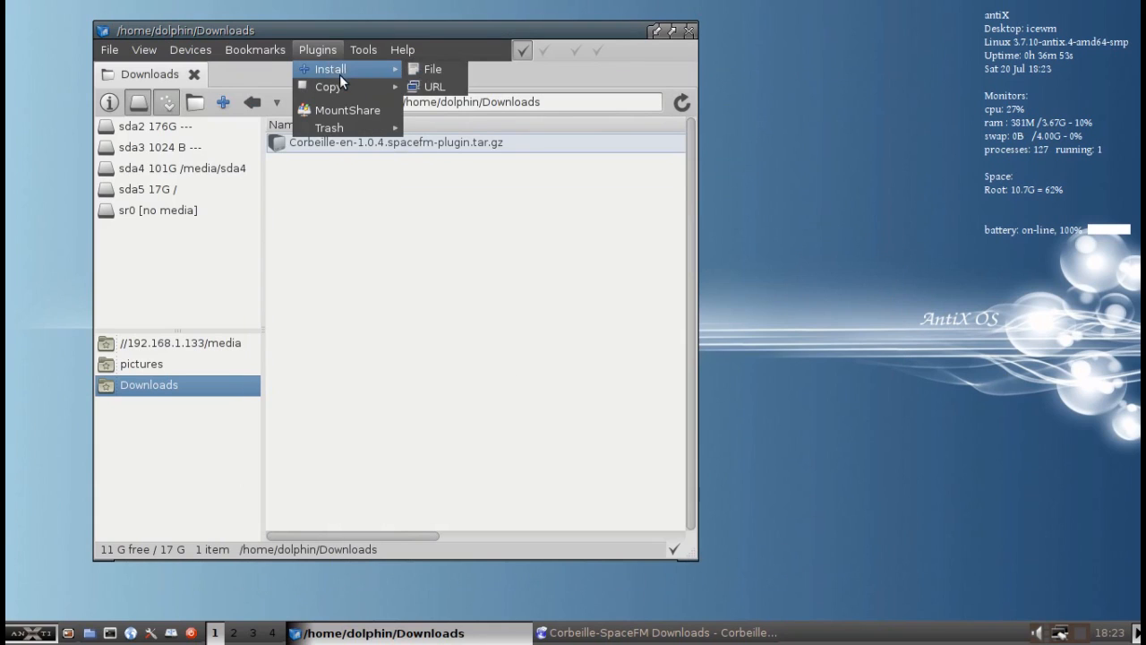
pyautogui.moveTo(347, 128)
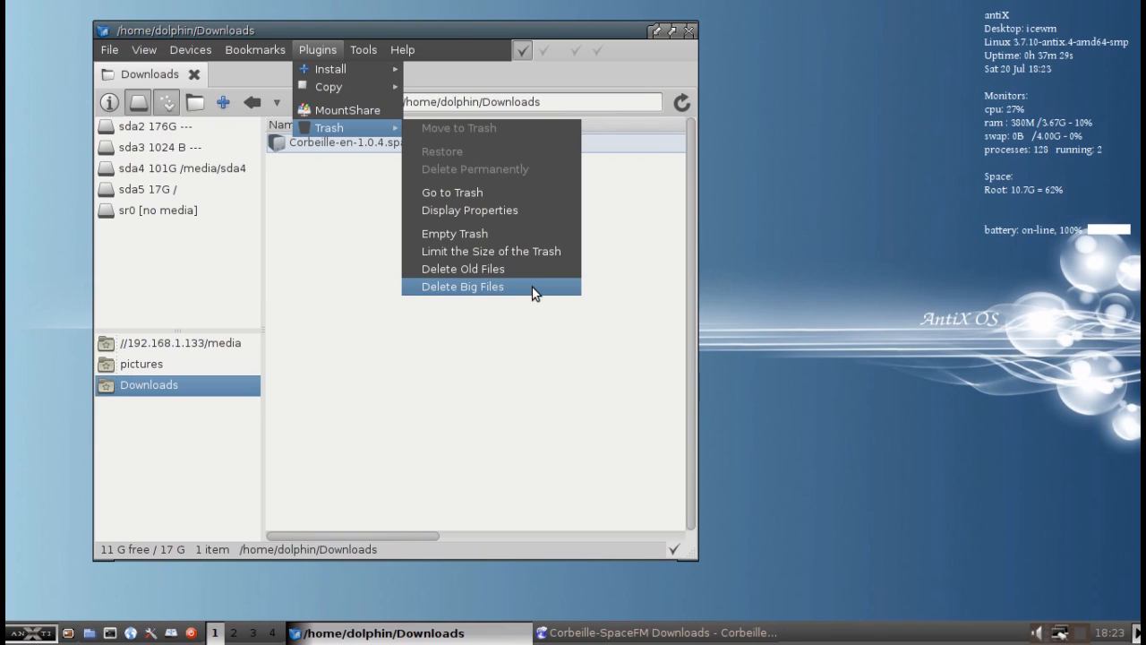
pyautogui.click(695, 635)
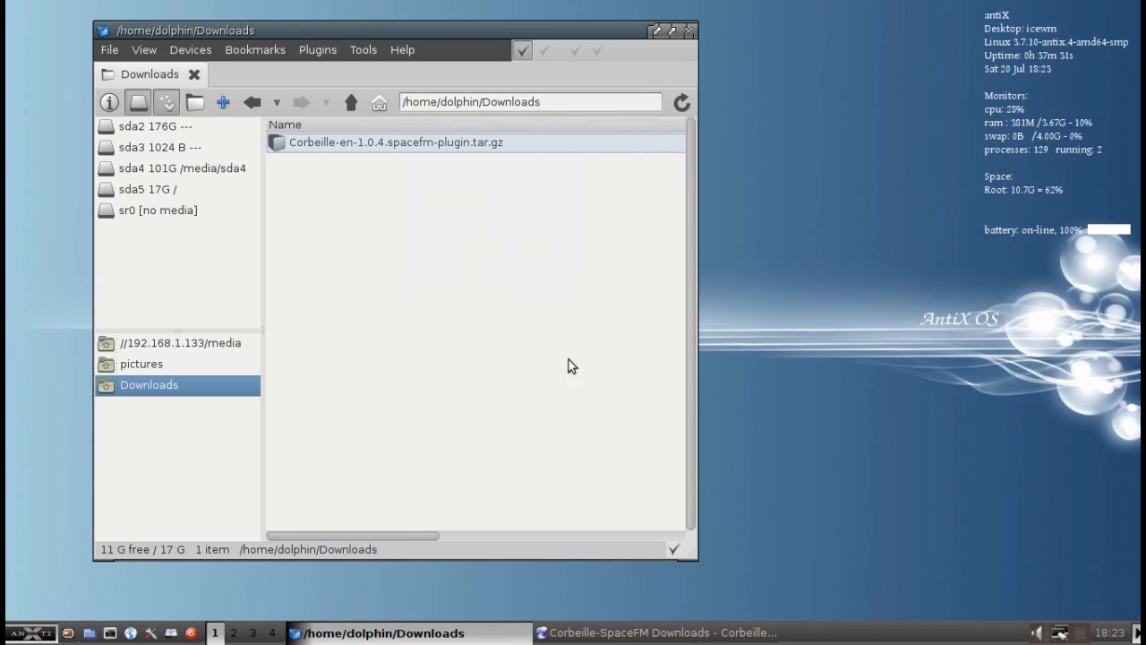
# - Switch to the Iceweasel browser, go back to the Corbeille-SpaceFM documentation and read the Usage section describing its commands
pyautogui.click(664, 638)
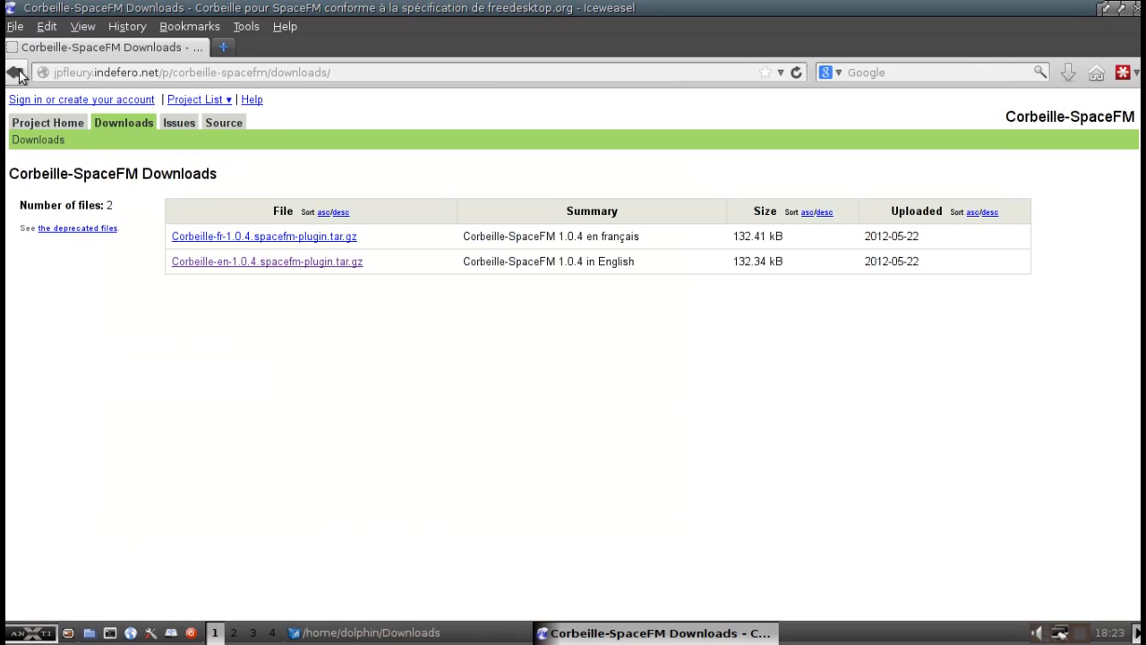
pyautogui.click(14, 72)
pyautogui.scroll(-10, 658, 378)
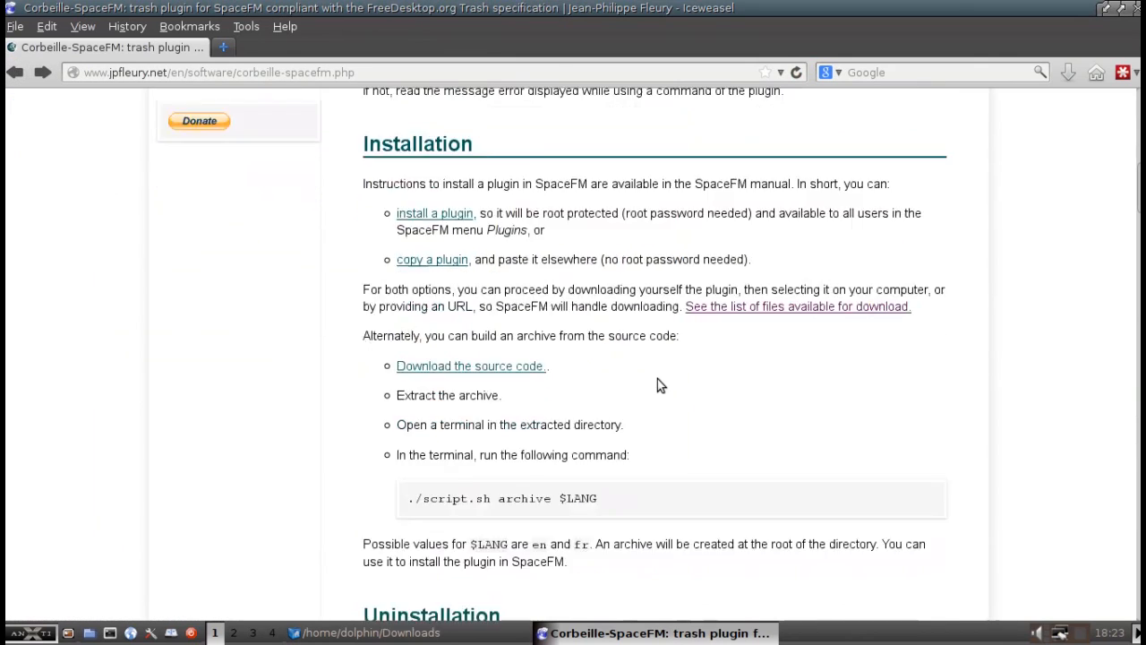
pyautogui.scroll(-4, 663, 394)
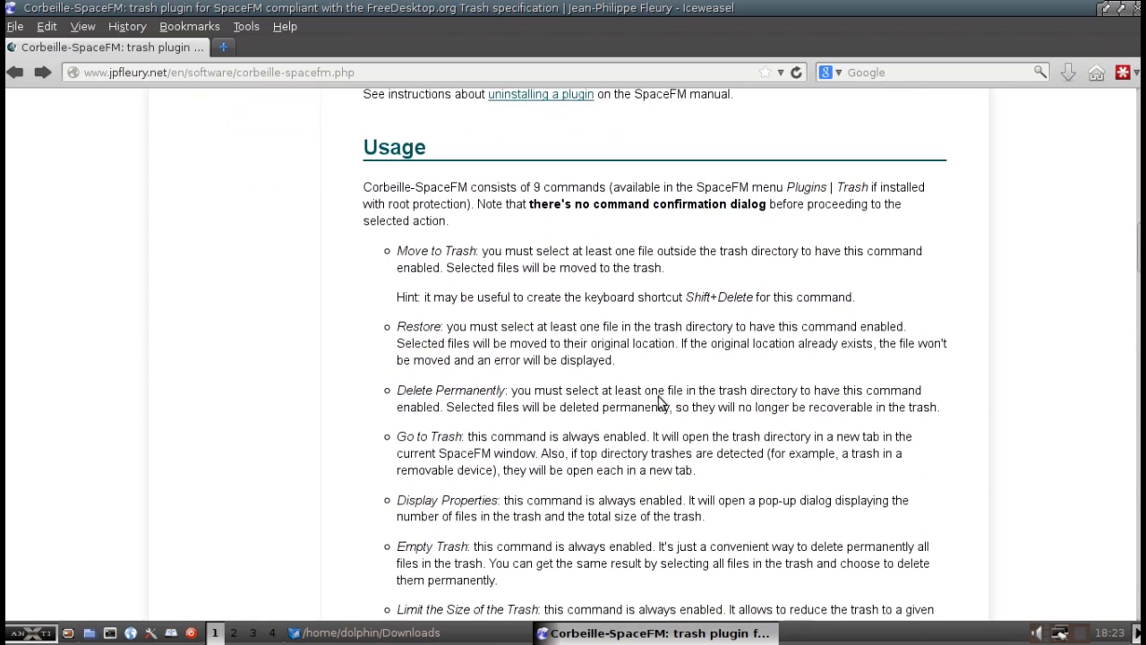
pyautogui.scroll(-2, 683, 468)
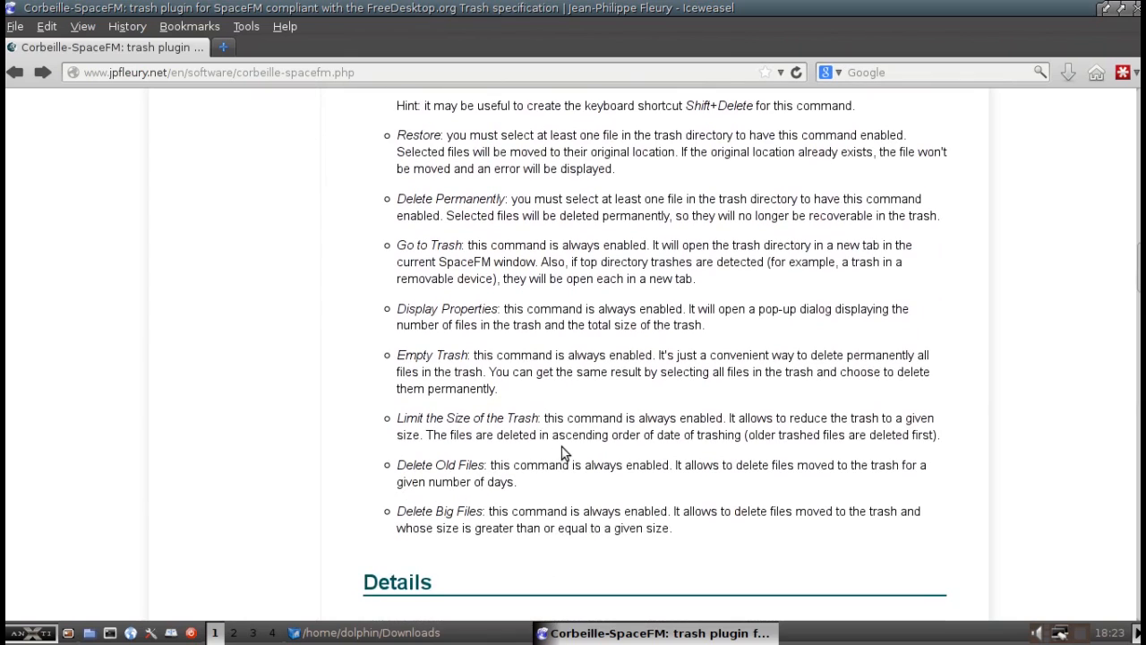
# - Back in the SpaceFM file manager, move 100_0432.JPG from the pictures folder to the trash with the Trash plugin
pyautogui.click(1105, 8)
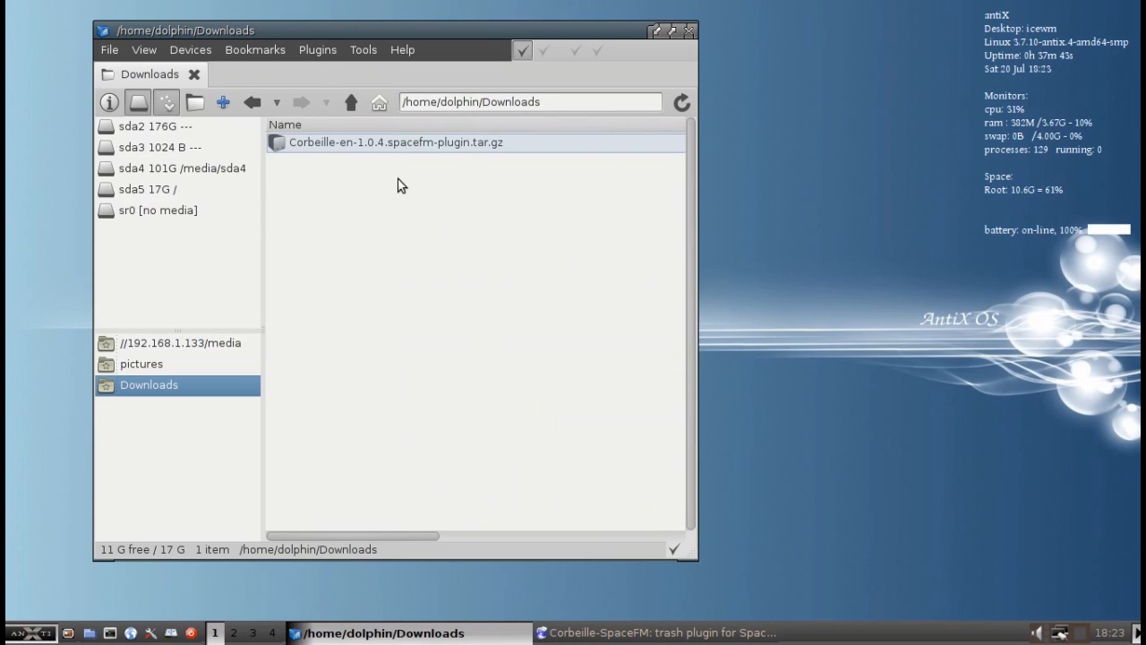
pyautogui.click(351, 101)
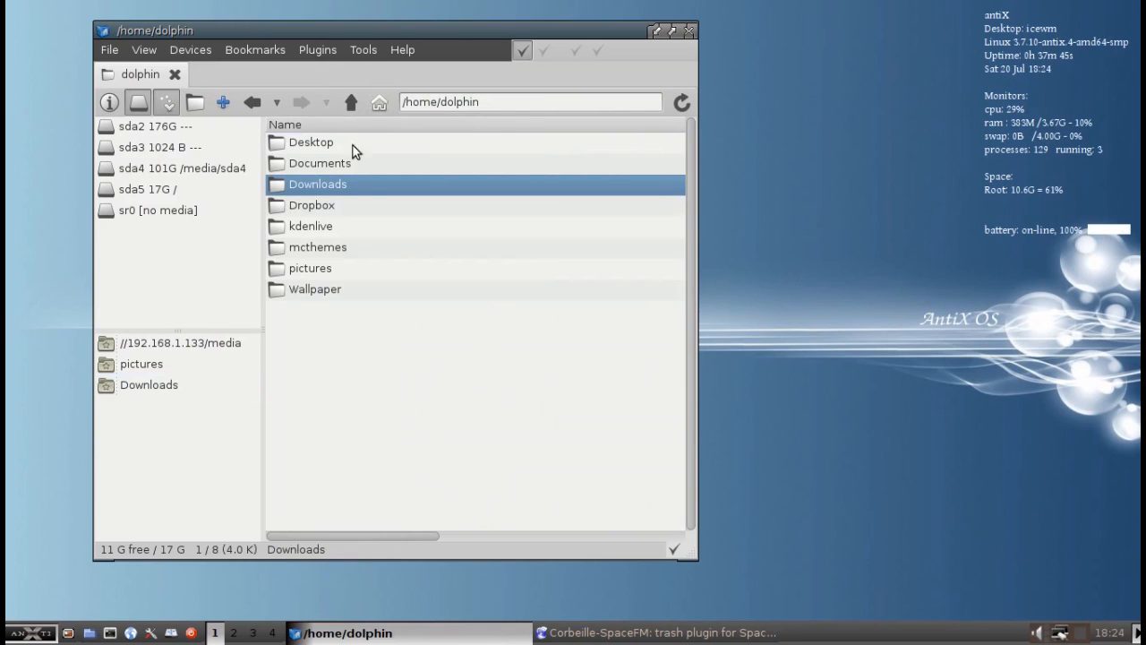
pyautogui.doubleClick(311, 271)
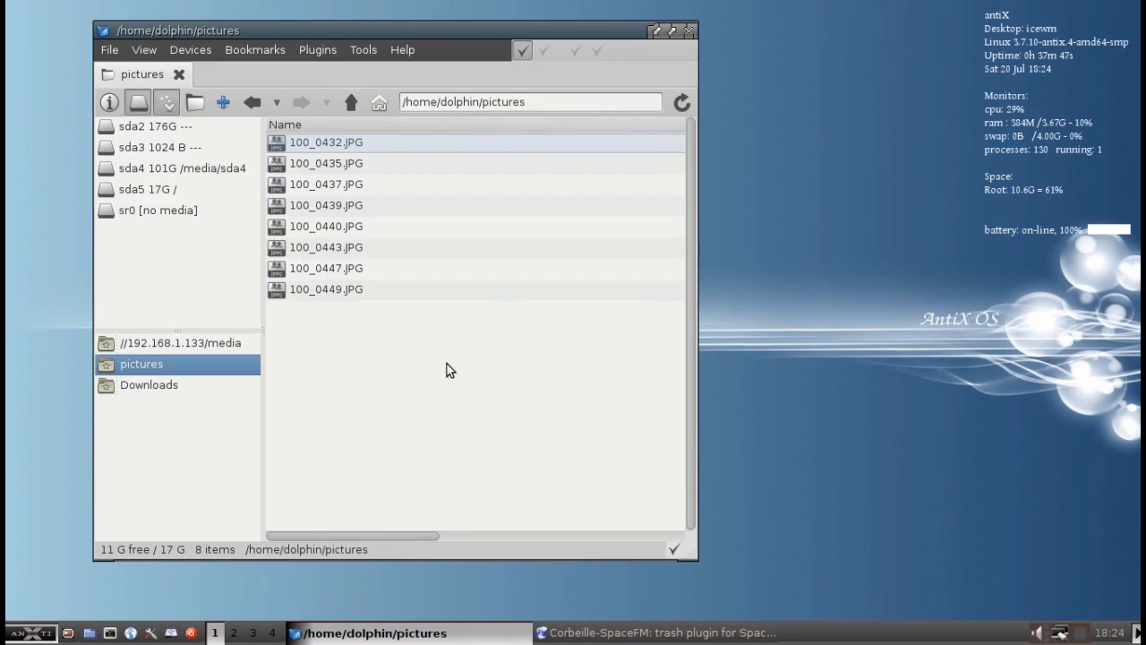
pyautogui.click(320, 147)
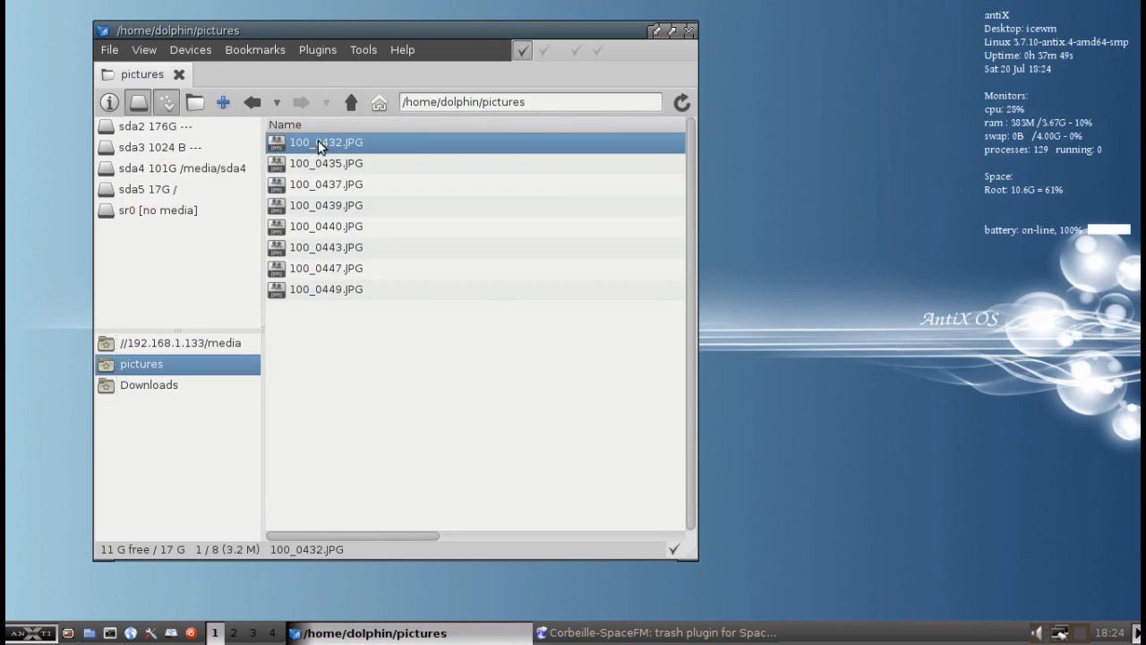
pyautogui.click(318, 50)
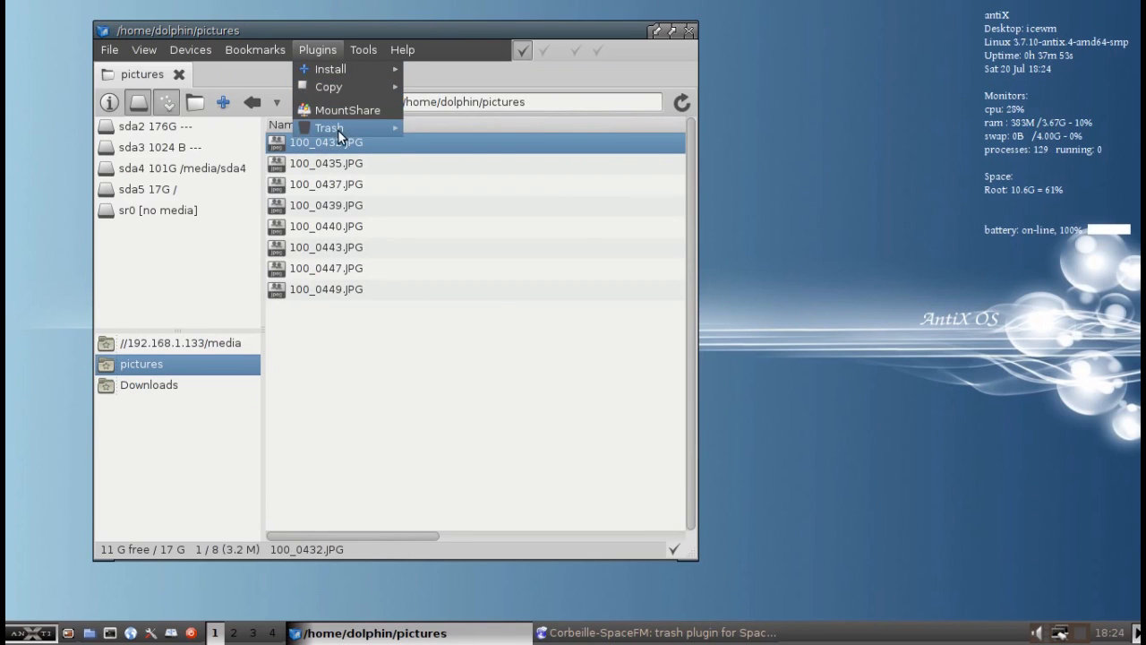
pyautogui.click(432, 128)
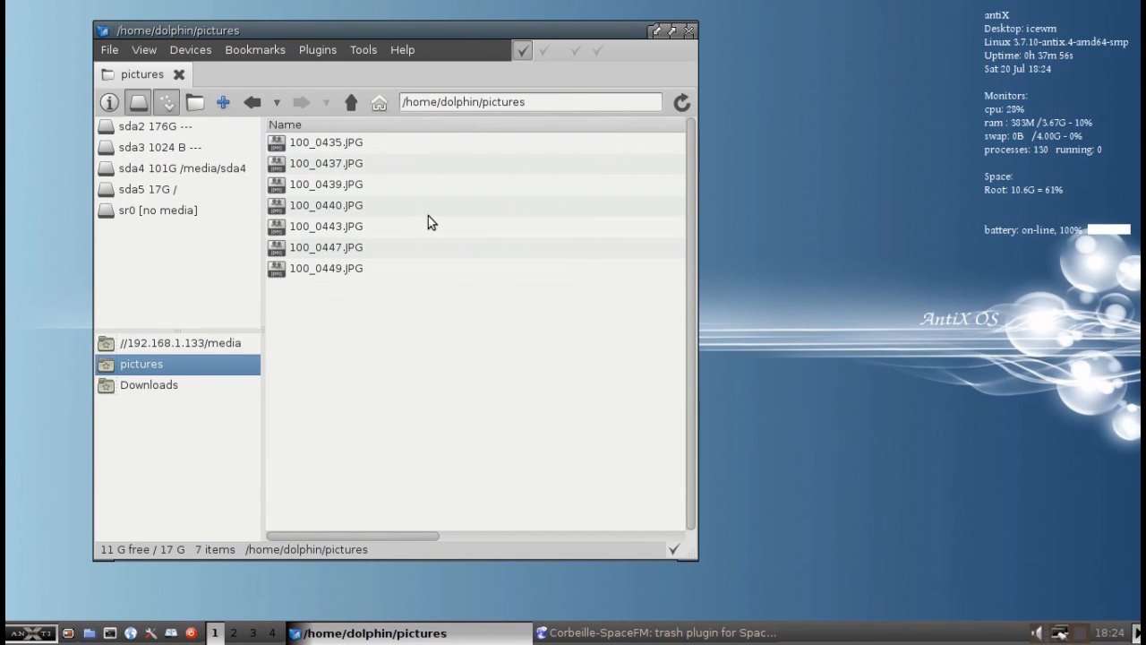
# - Open the trash directory using the Trash plugin's Go to Trash command
pyautogui.click(325, 50)
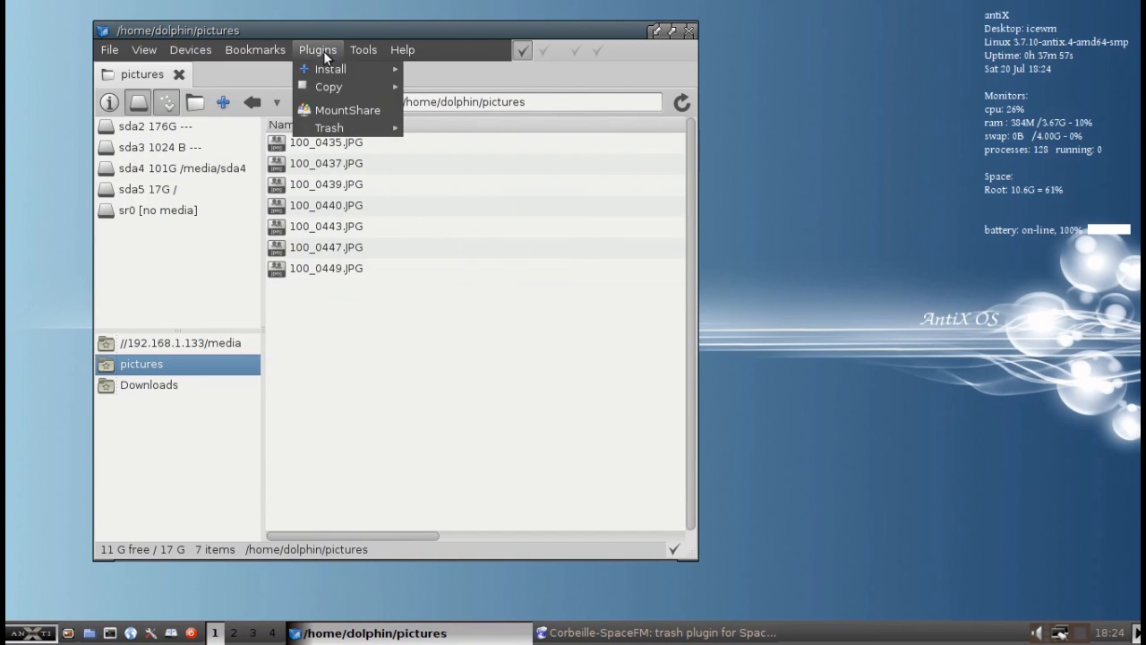
pyautogui.moveTo(341, 127)
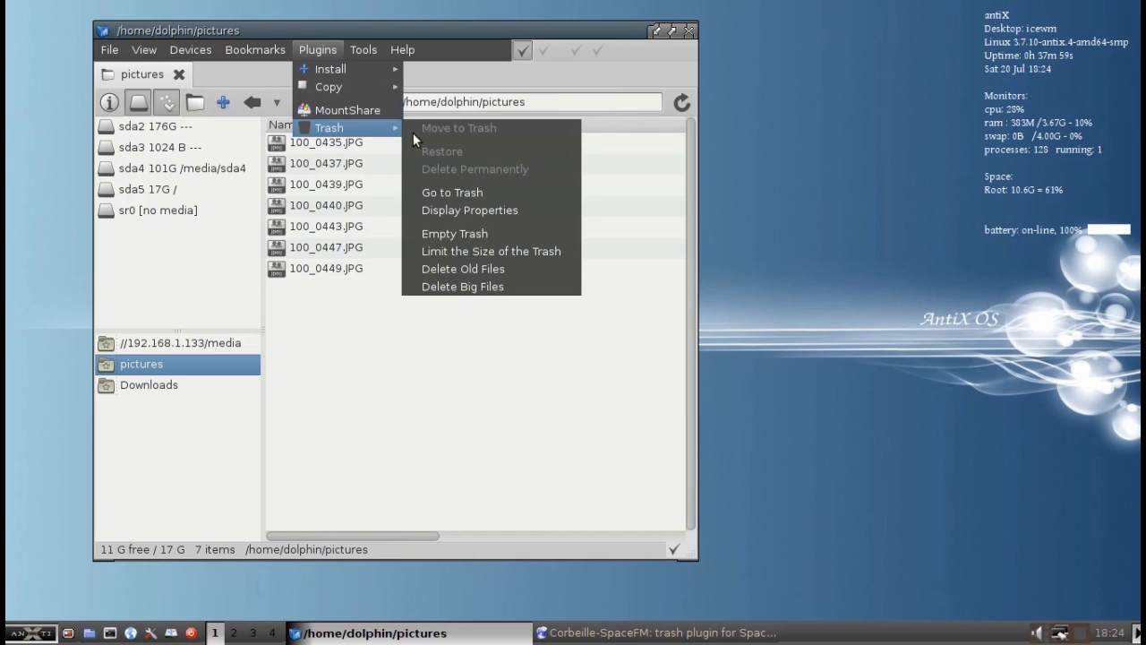
pyautogui.click(458, 192)
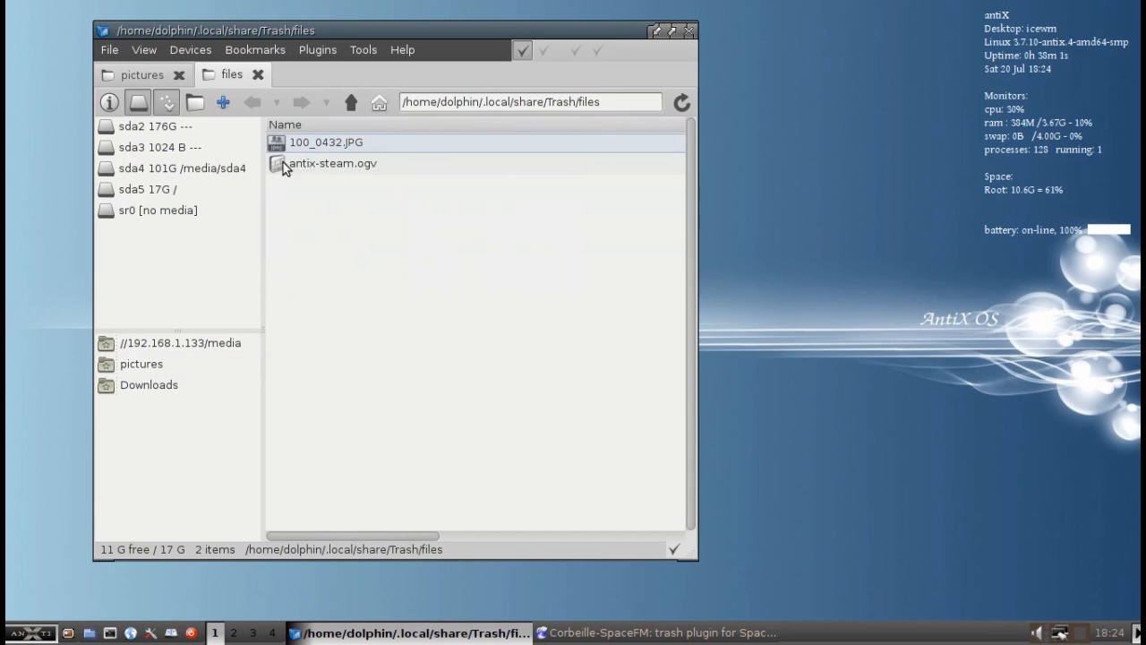
# - Restore 100_0432.JPG from the trash with the Trash plugin and close the trash tab to return to the pictures folder
pyautogui.click(307, 146)
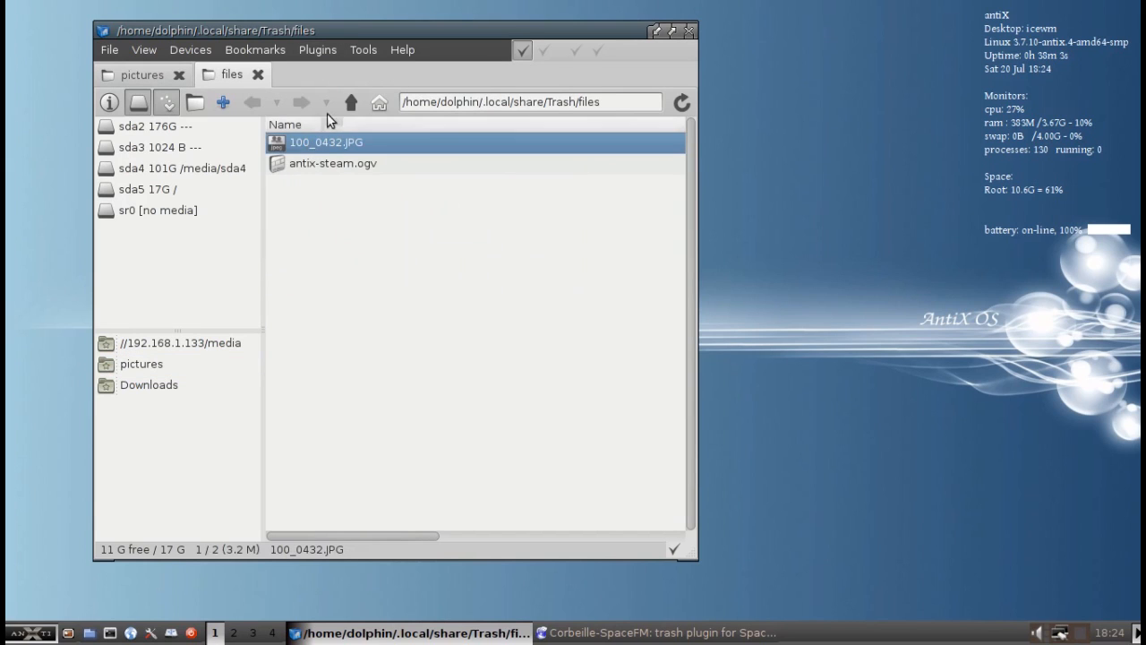
pyautogui.click(318, 50)
pyautogui.moveTo(342, 124)
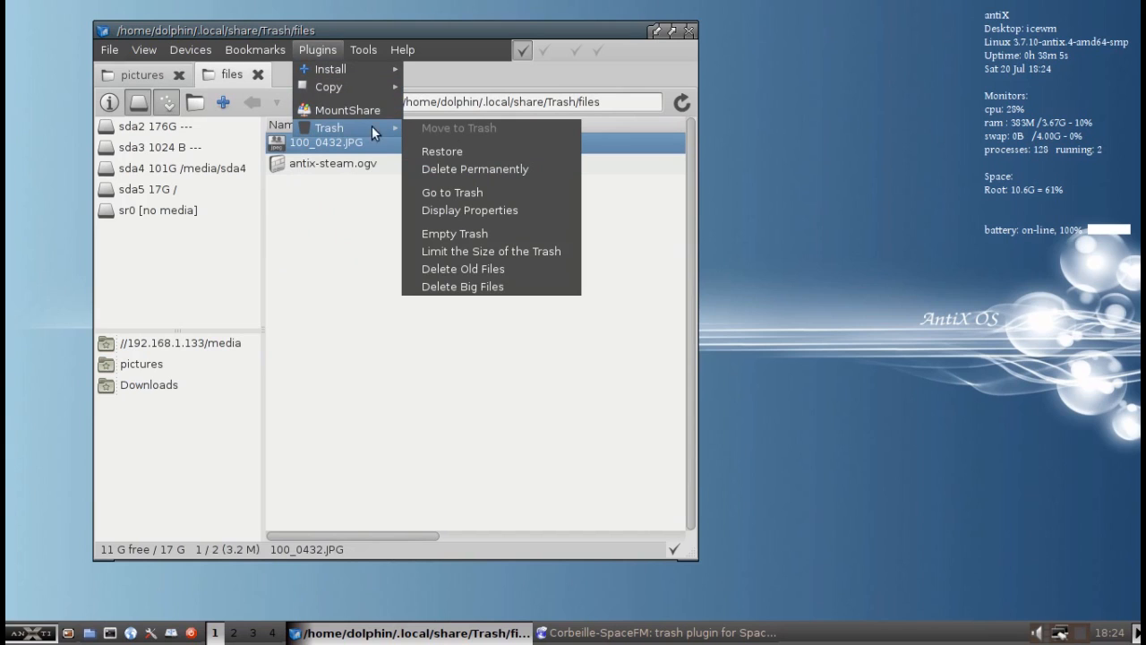
pyautogui.click(473, 153)
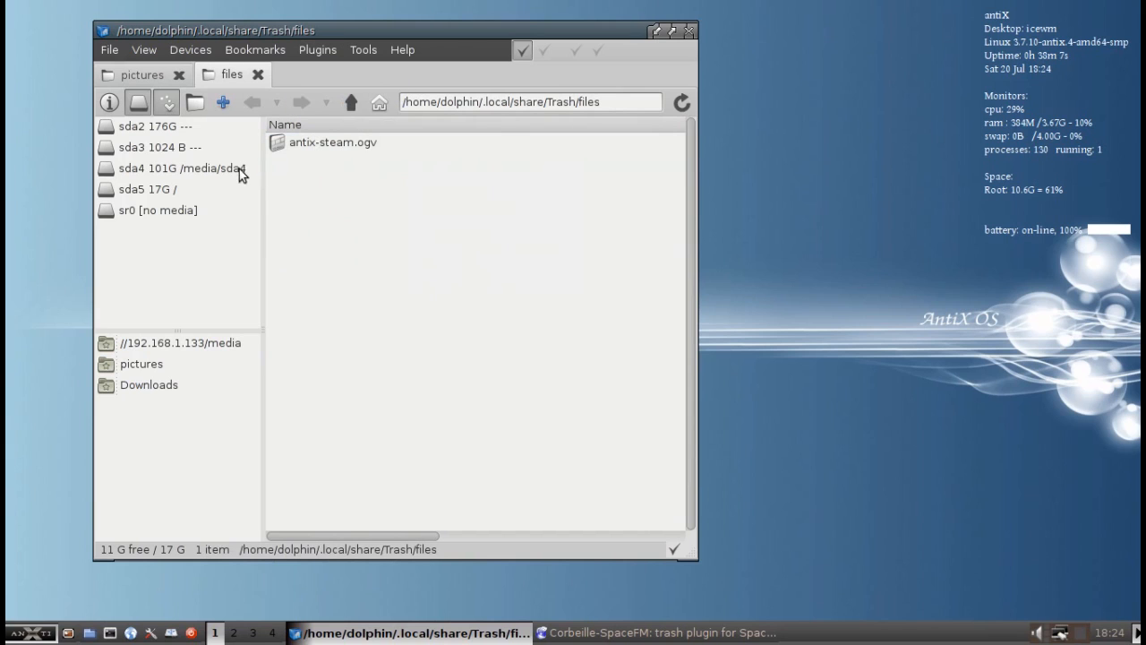
pyautogui.click(258, 74)
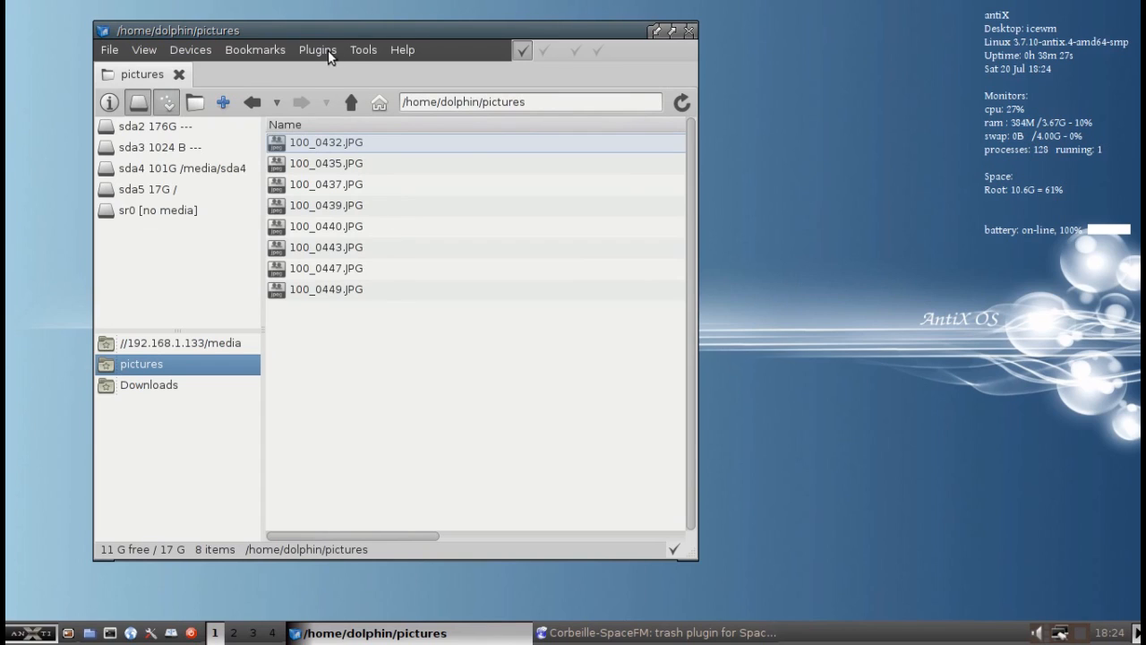
# - Assign the Delete key to the Trash plugin's Move to Trash command, replacing the key's existing assignment to the built-in Delete command
pyautogui.click(329, 142)
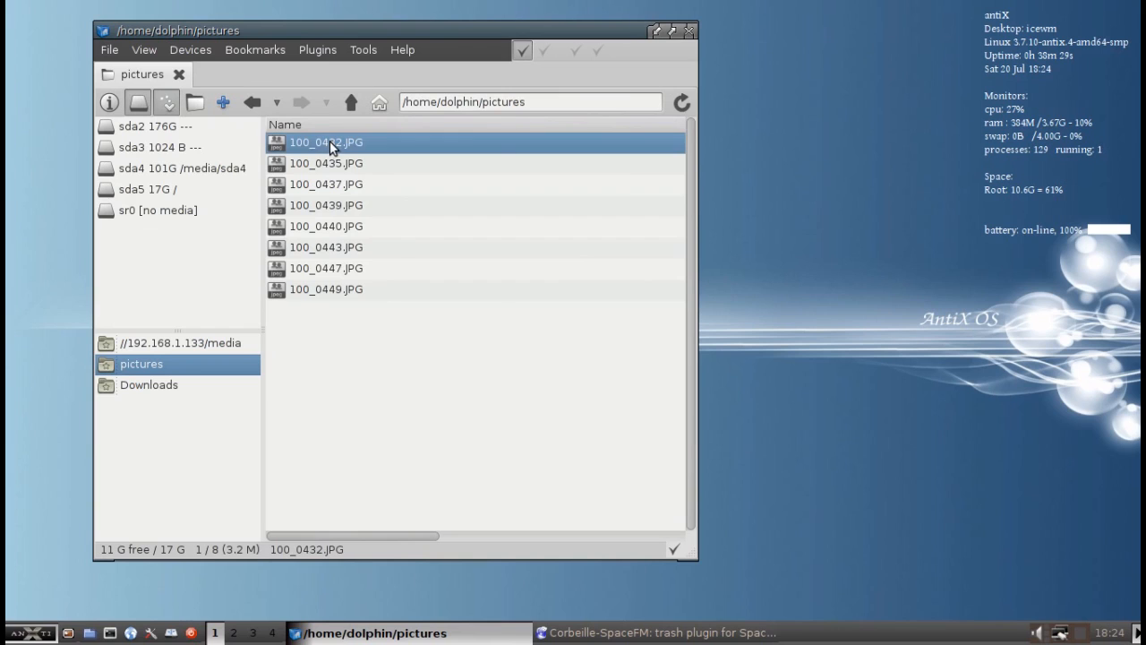
pyautogui.rightClick(331, 147)
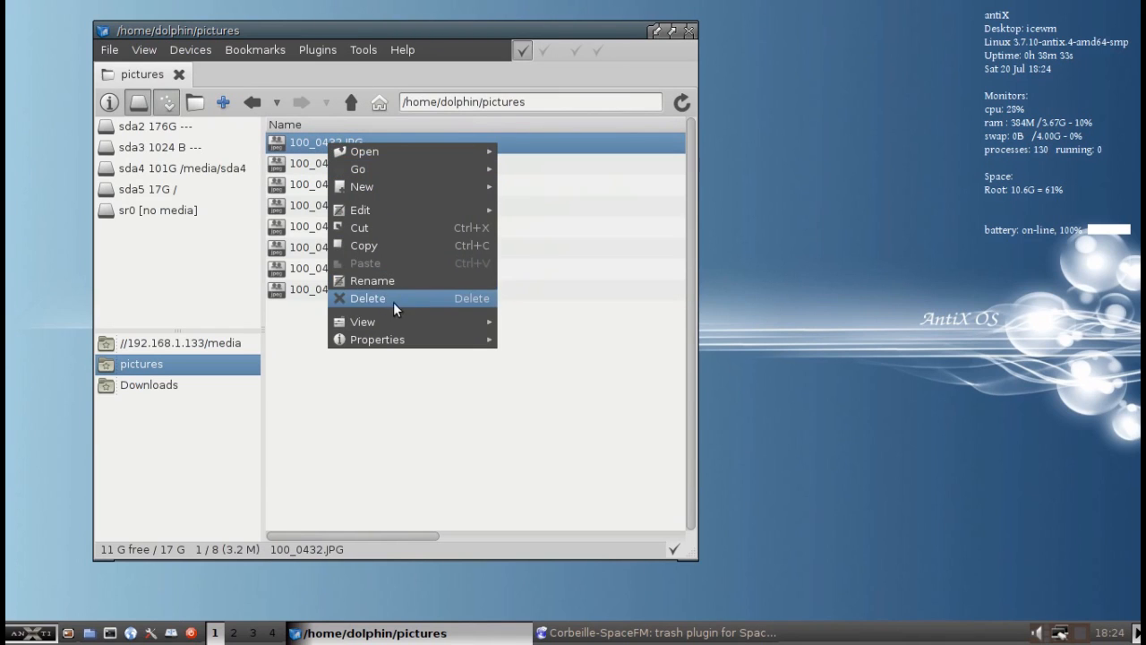
pyautogui.click(566, 347)
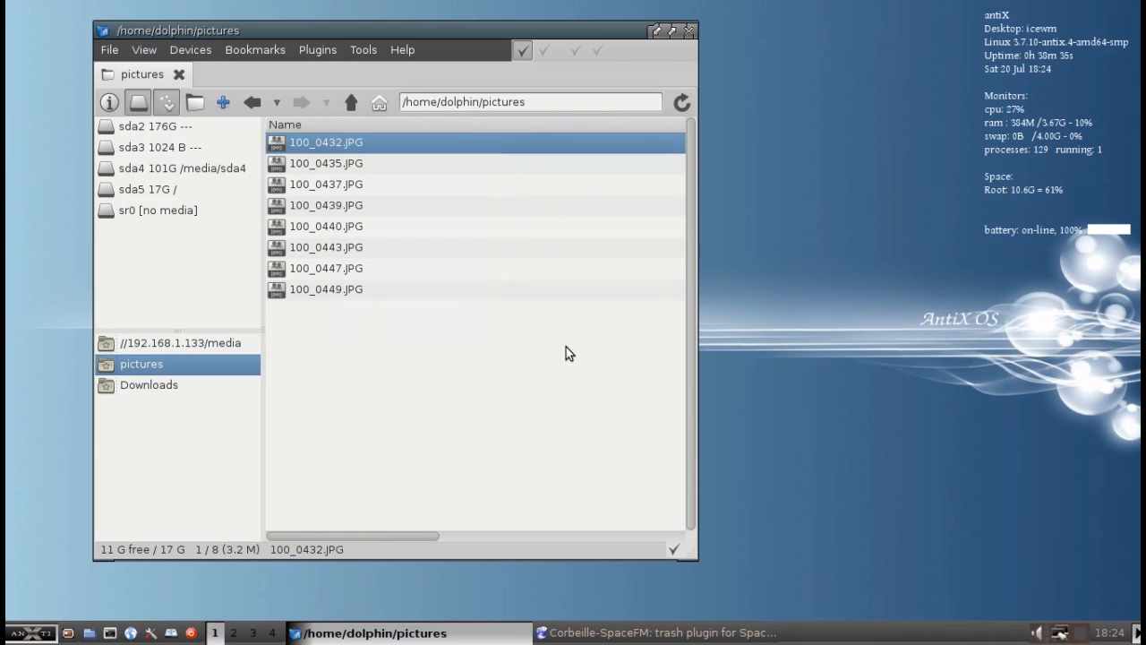
pyautogui.click(326, 50)
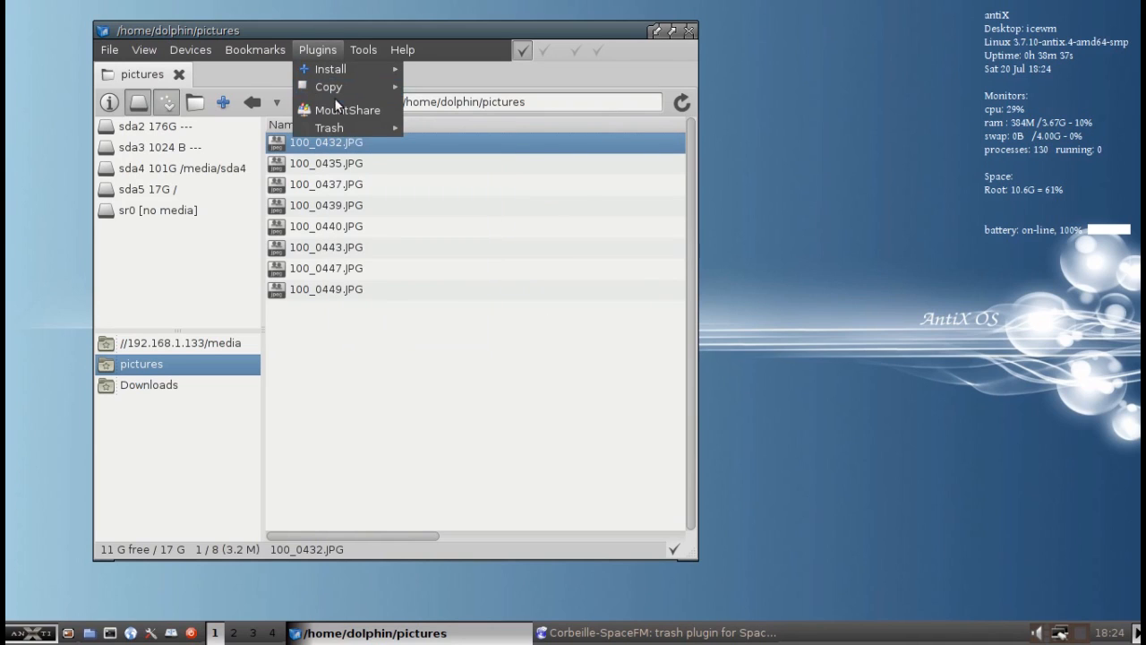
pyautogui.moveTo(344, 128)
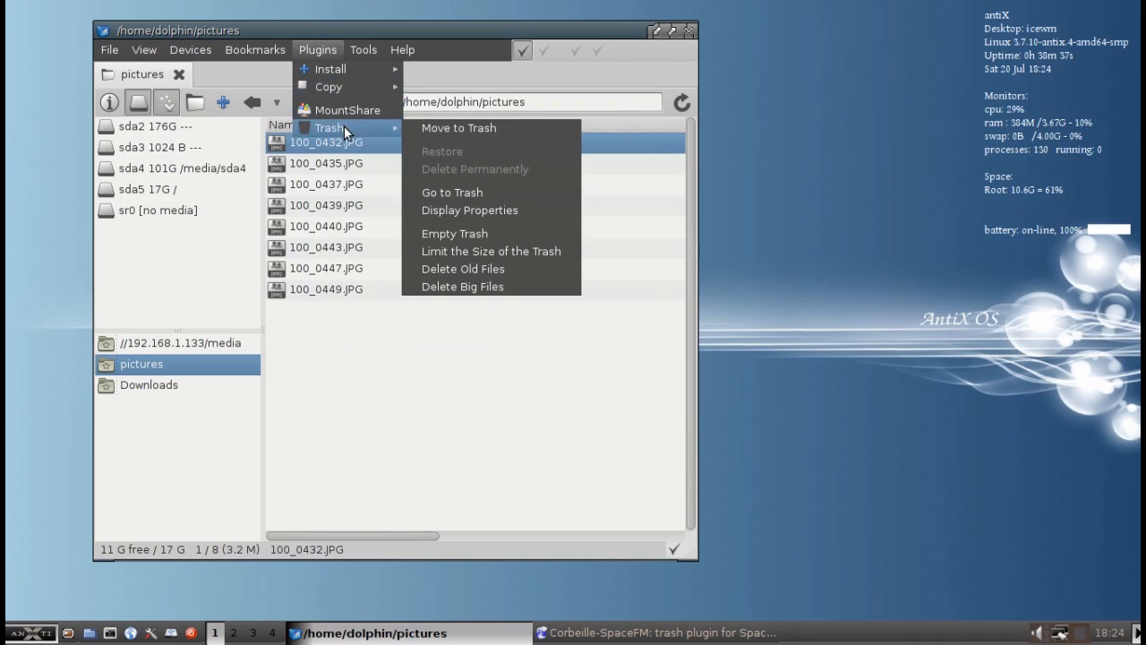
pyautogui.rightClick(461, 130)
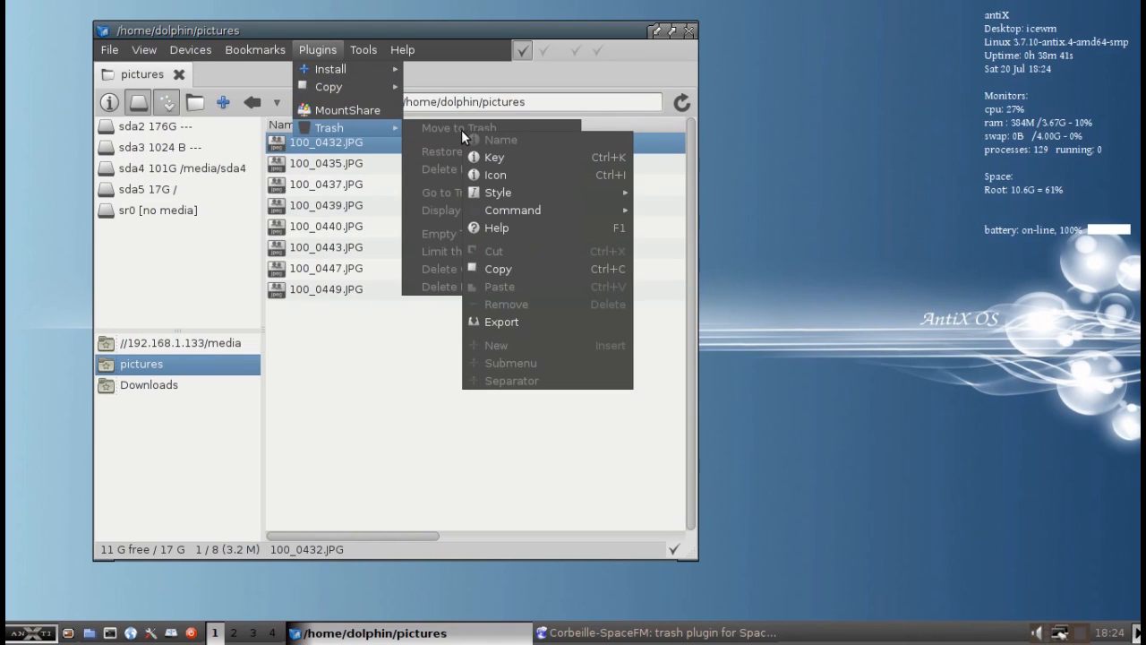
pyautogui.click(500, 156)
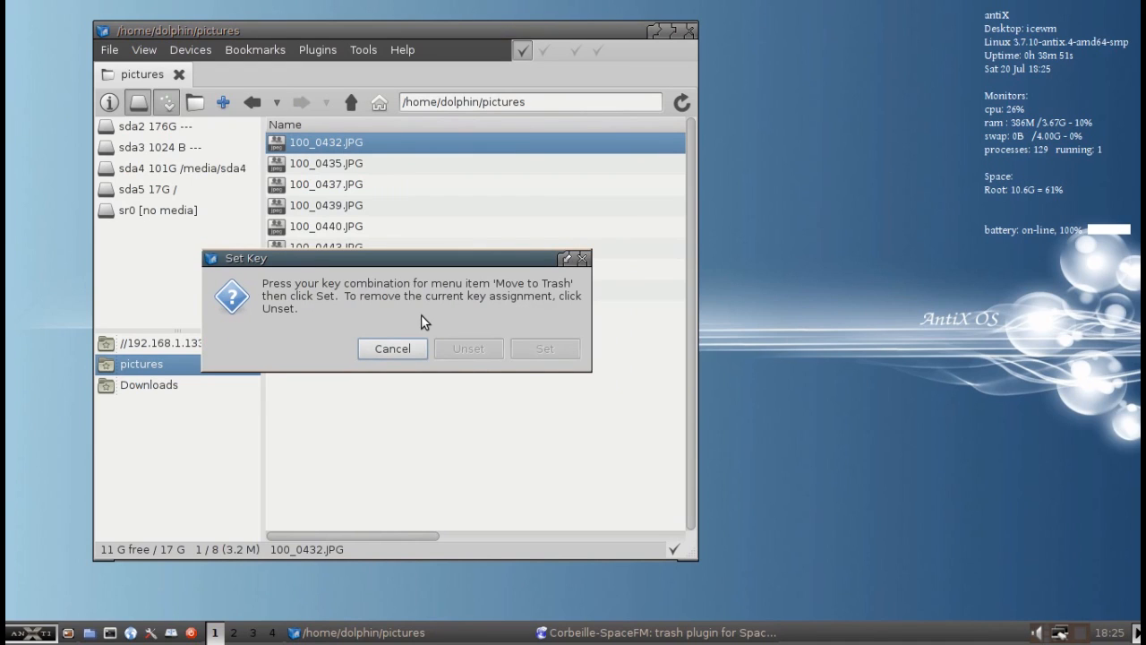
pyautogui.press('Delete')
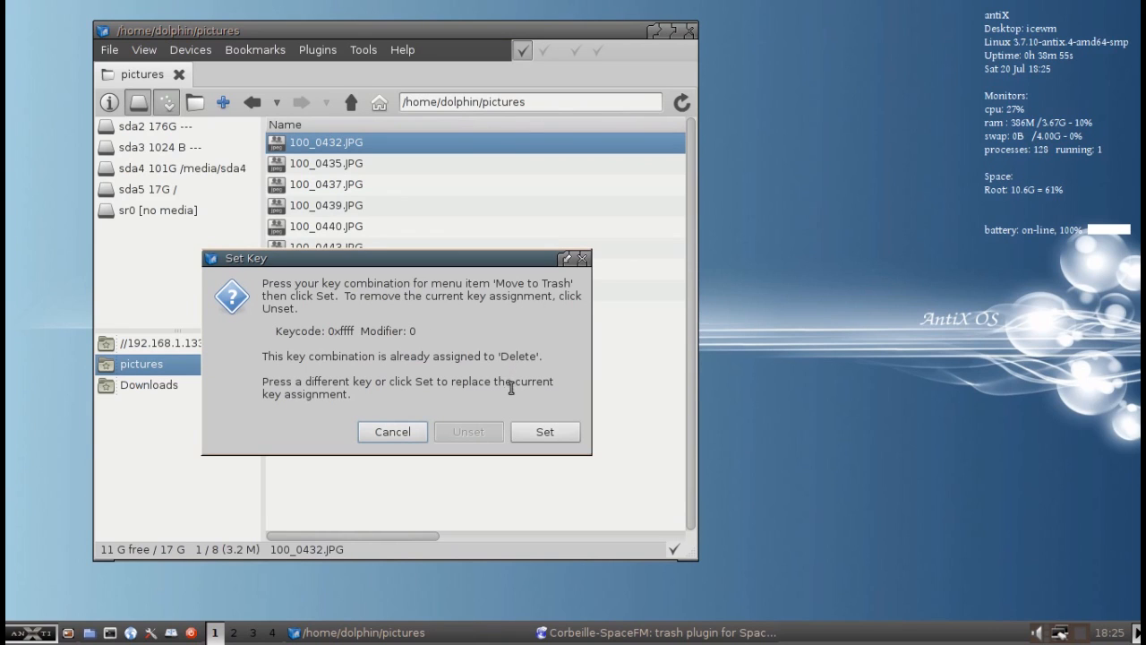
pyautogui.click(537, 432)
pyautogui.click(371, 371)
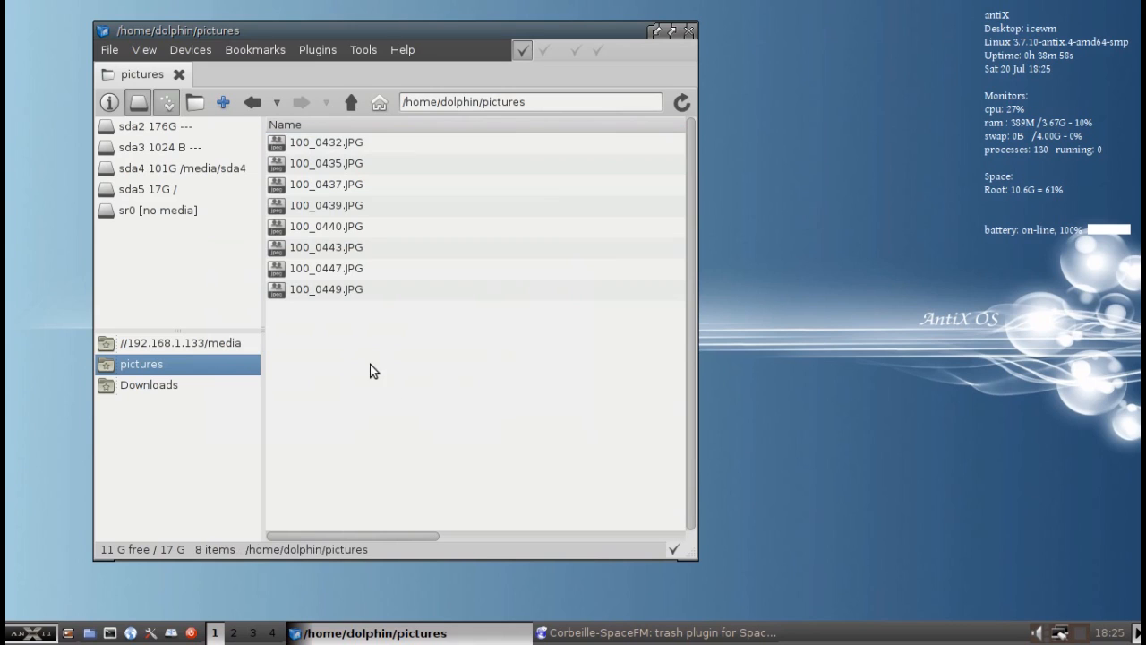
# - Check the key assignments shown for the plugin's Move to Trash command and for the built-in Delete command on 100_0432.JPG
pyautogui.click(362, 49)
pyautogui.moveTo(322, 50)
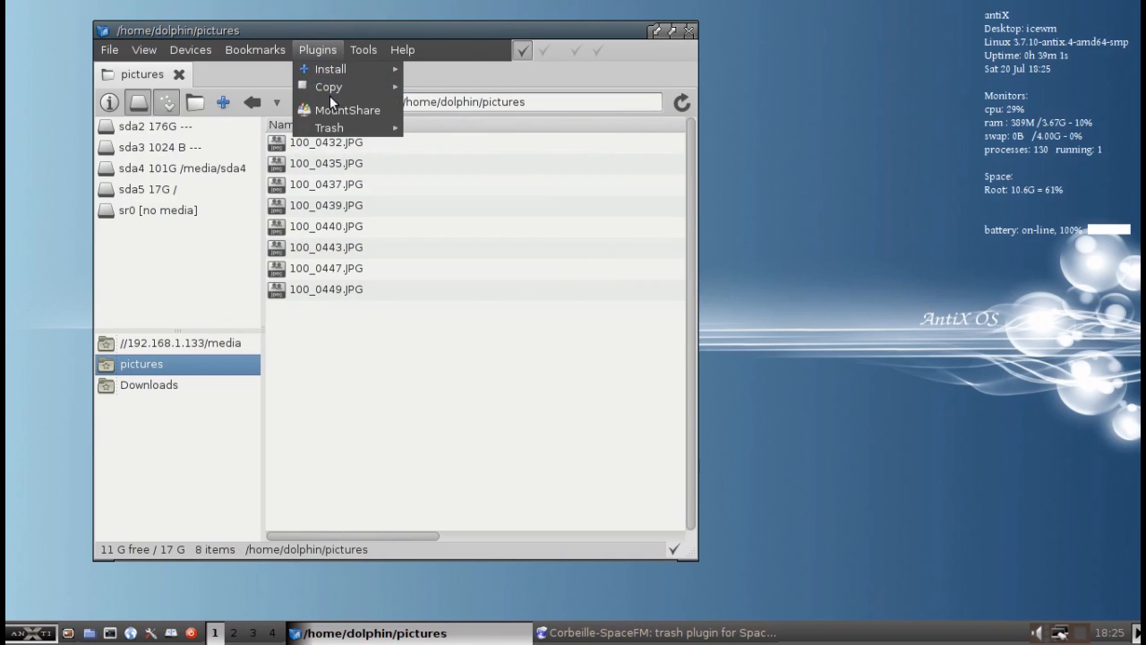
pyautogui.moveTo(331, 128)
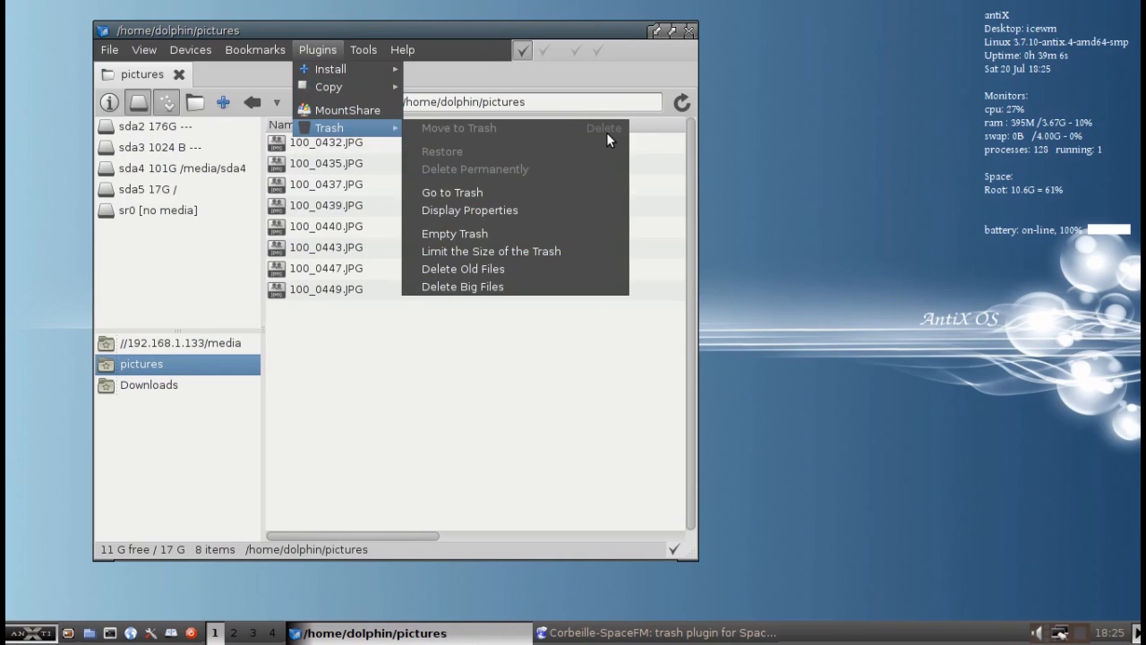
pyautogui.click(373, 351)
pyautogui.rightClick(331, 144)
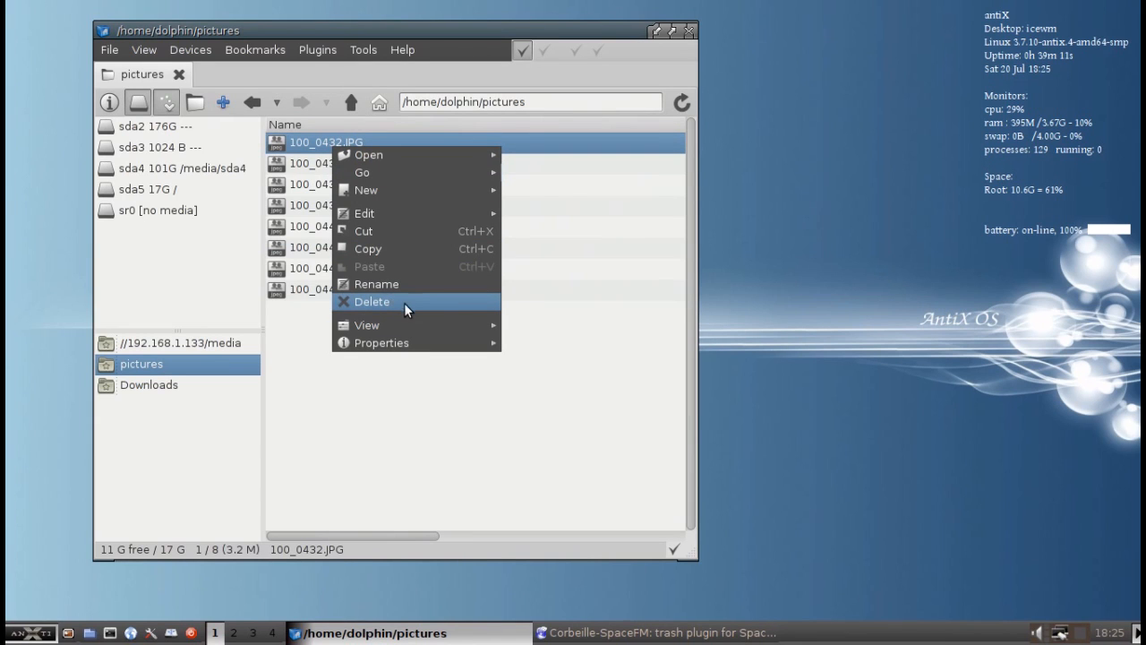
pyautogui.click(476, 396)
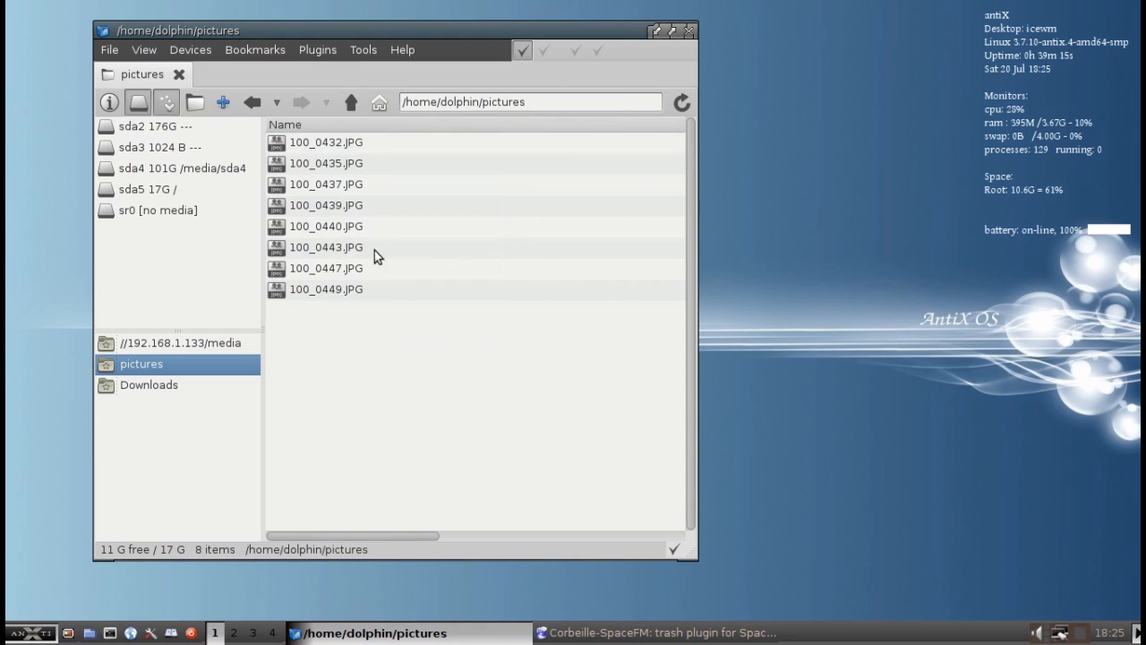
# - Move all the JPG files in the pictures folder to the trash at once and open the trash directory
pyautogui.moveTo(411, 292); pyautogui.dragTo(323, 150)
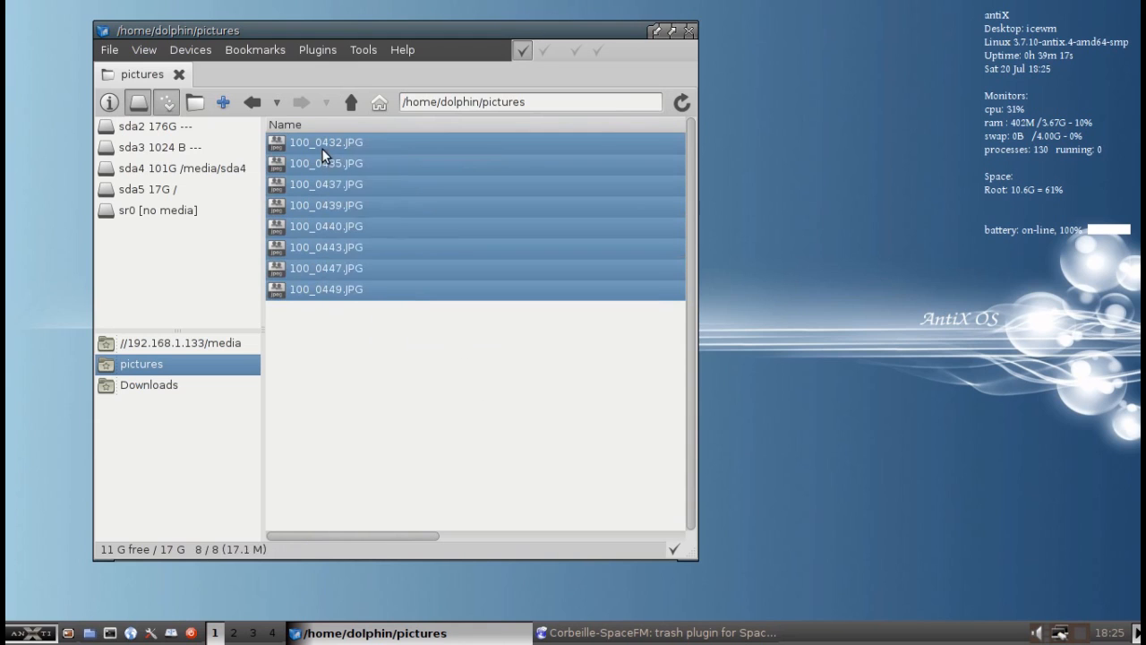
pyautogui.press('Delete')
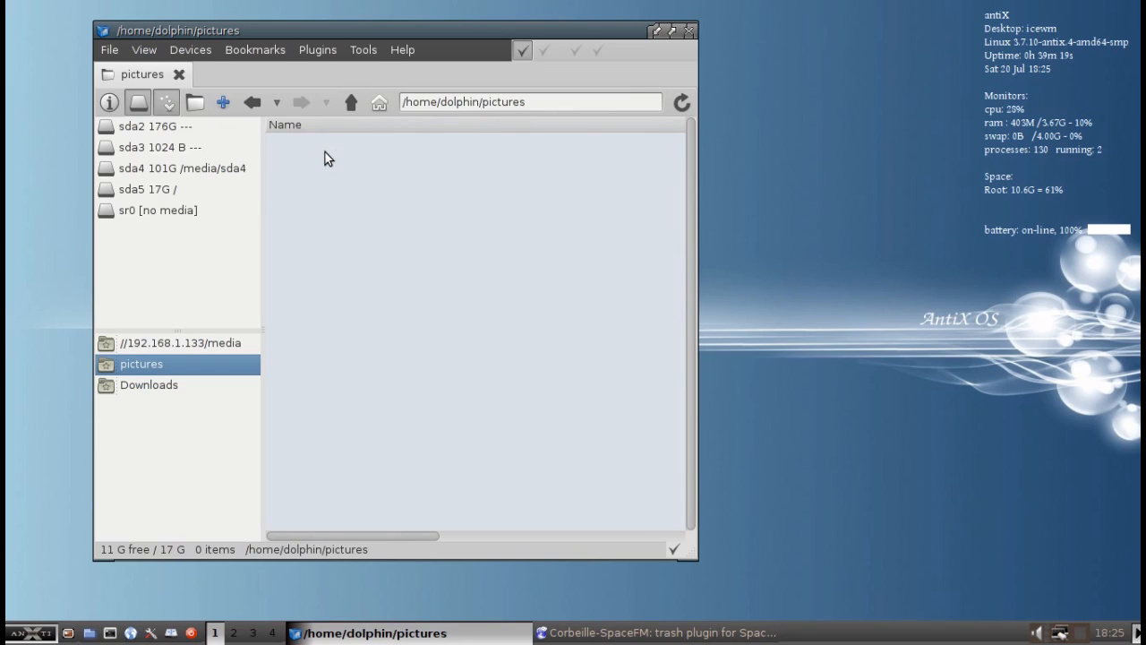
pyautogui.click(332, 45)
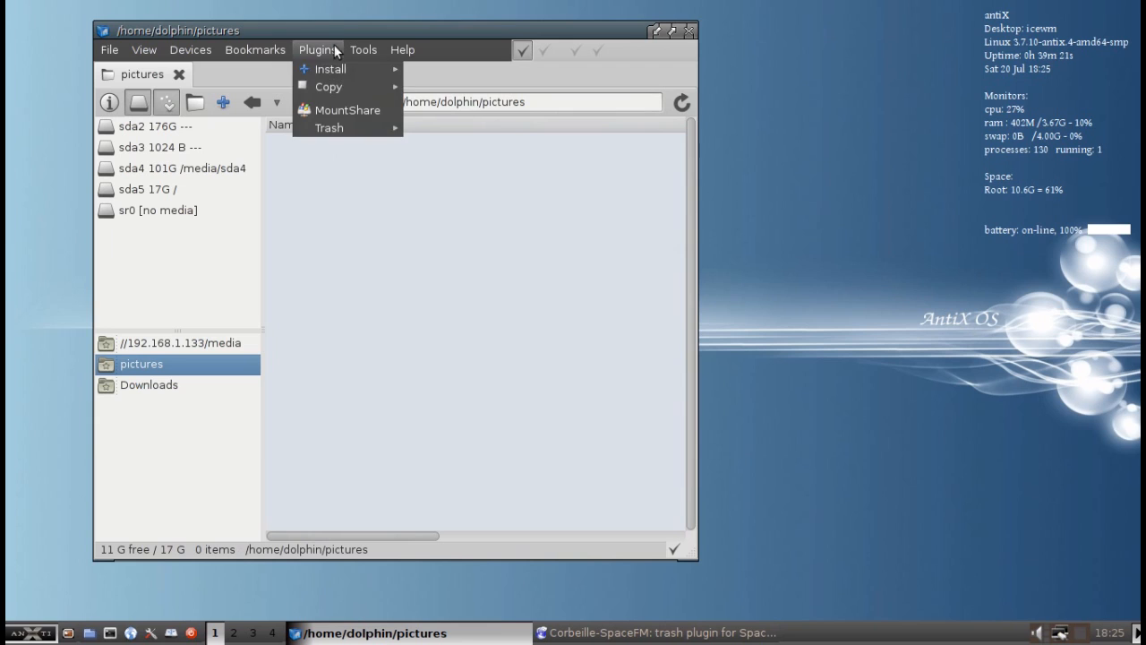
pyautogui.moveTo(352, 133)
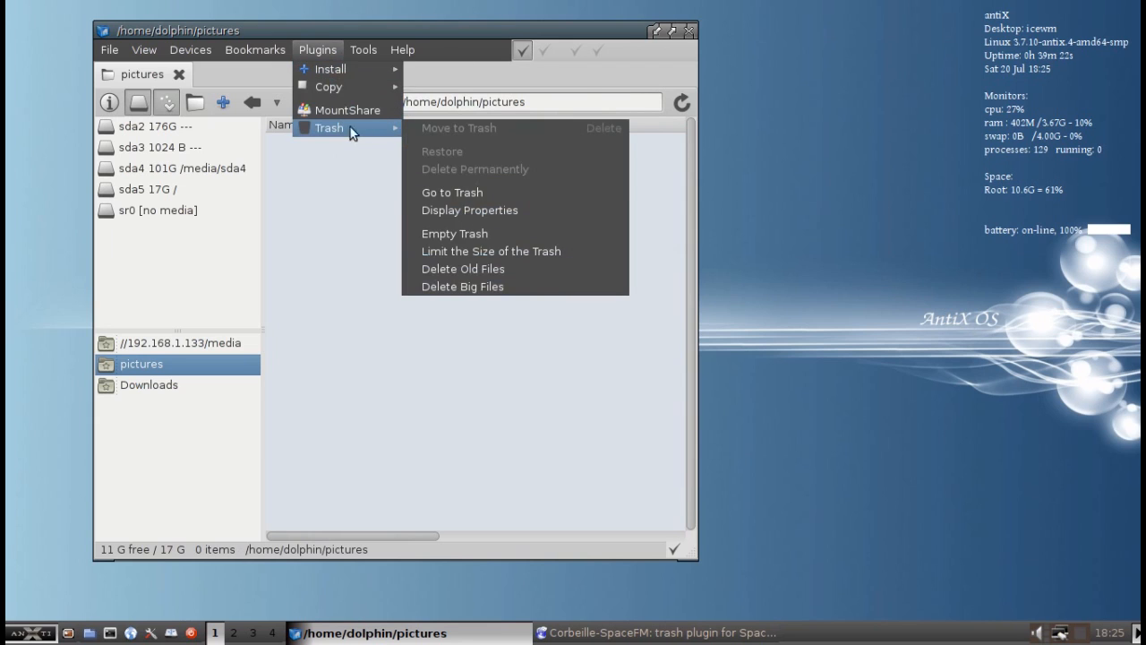
pyautogui.click(446, 193)
# - Restore the files 100_0432.JPG through 100_0449.JPG from the trash with the Trash plugin and close the trash tab
pyautogui.moveTo(534, 294); pyautogui.dragTo(297, 144)
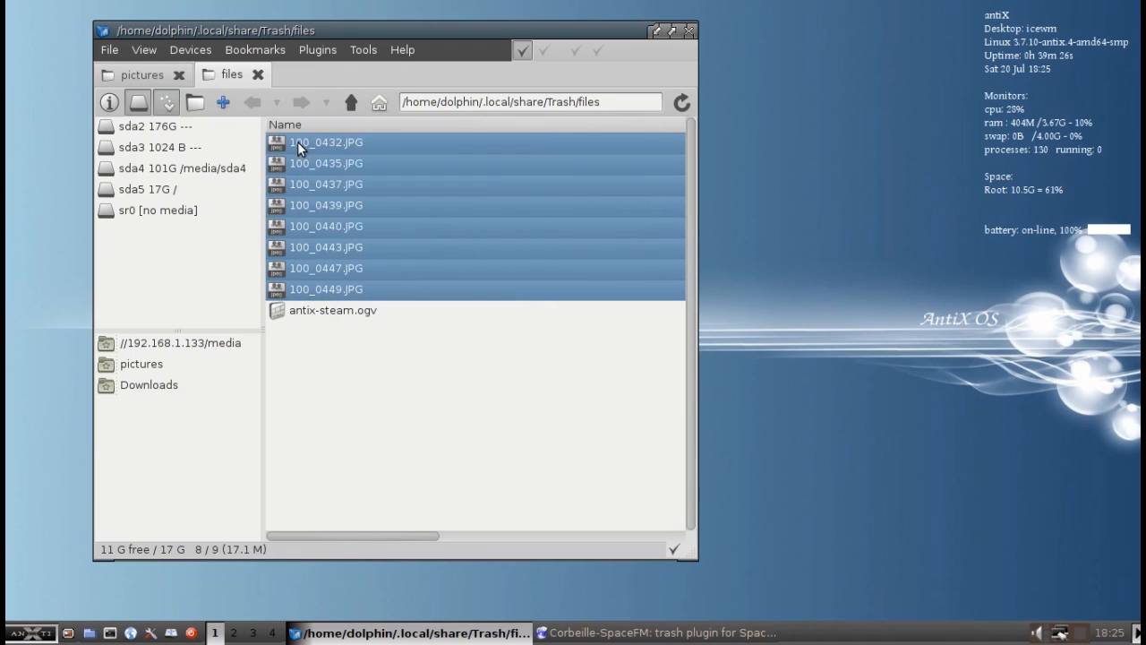
pyautogui.click(333, 52)
pyautogui.moveTo(385, 128)
pyautogui.click(431, 149)
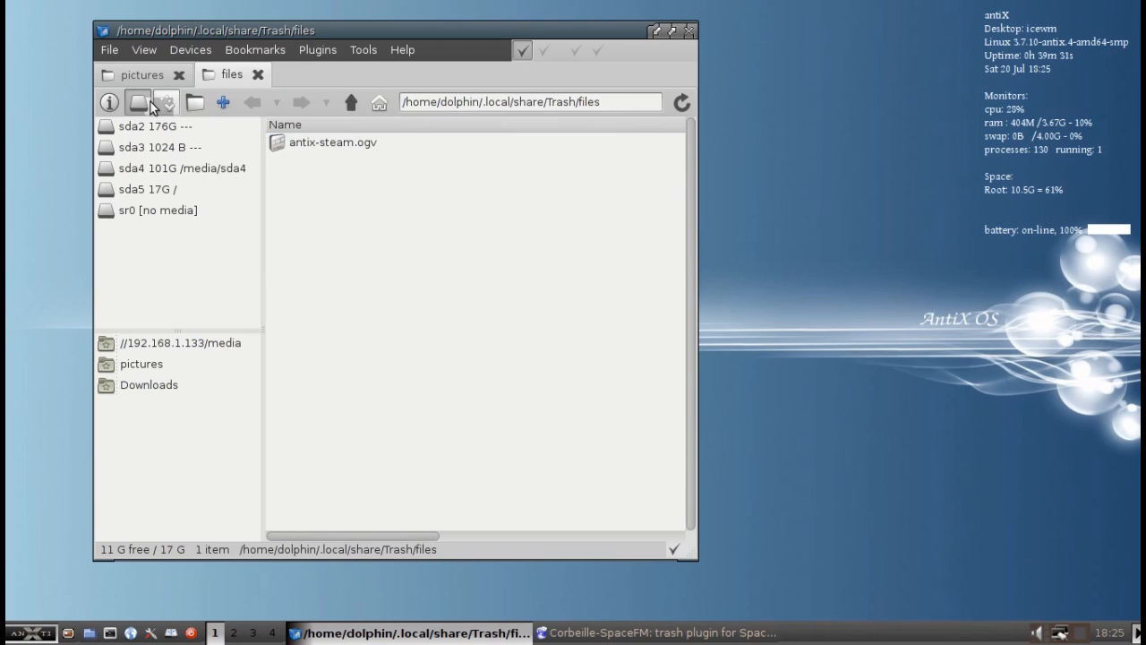
pyautogui.click(258, 74)
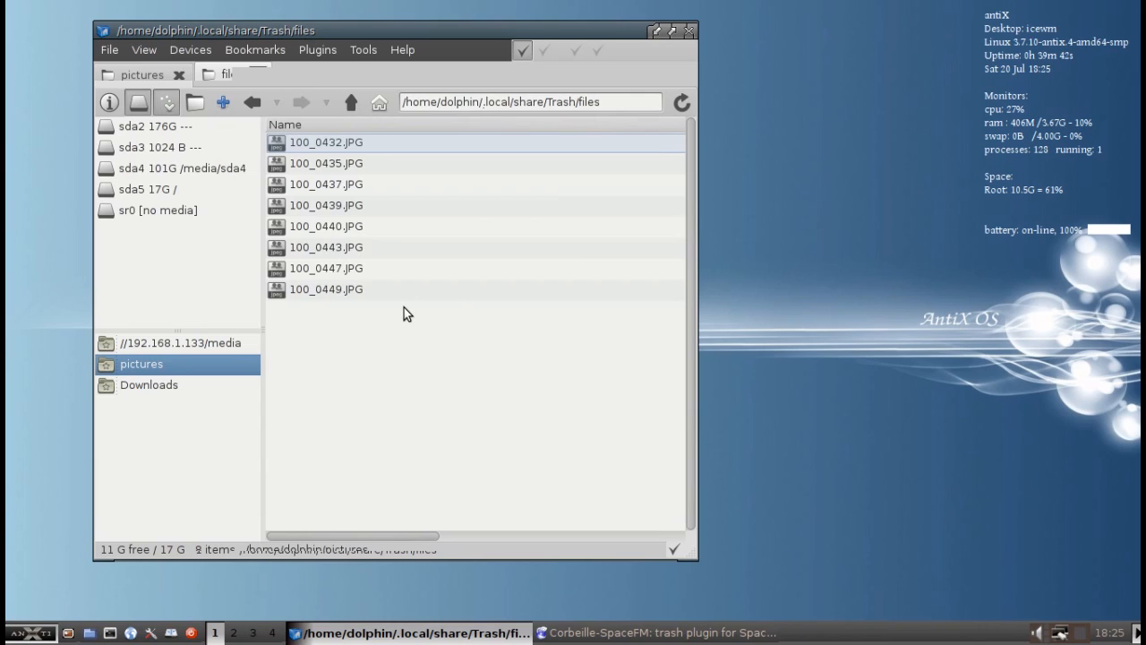
# - Examine the customization options for the Go entry in the context menu of 100_0437.JPG, including those for adding new commands
pyautogui.click(363, 52)
pyautogui.moveTo(327, 47)
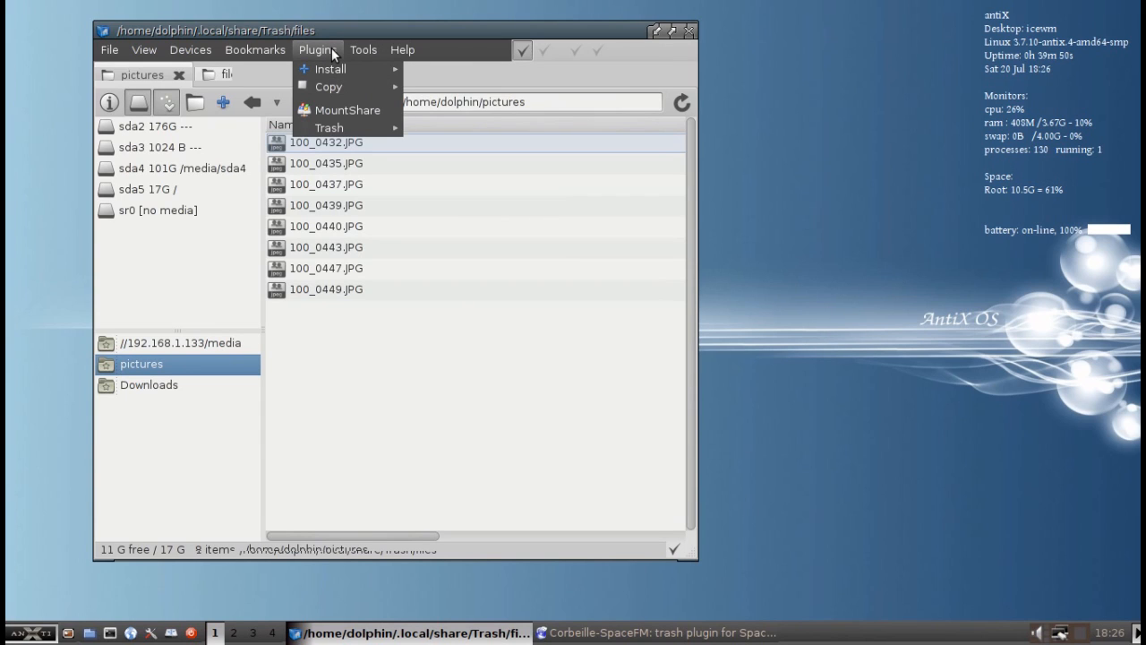
pyautogui.click(338, 194)
pyautogui.click(334, 181)
pyautogui.rightClick(334, 180)
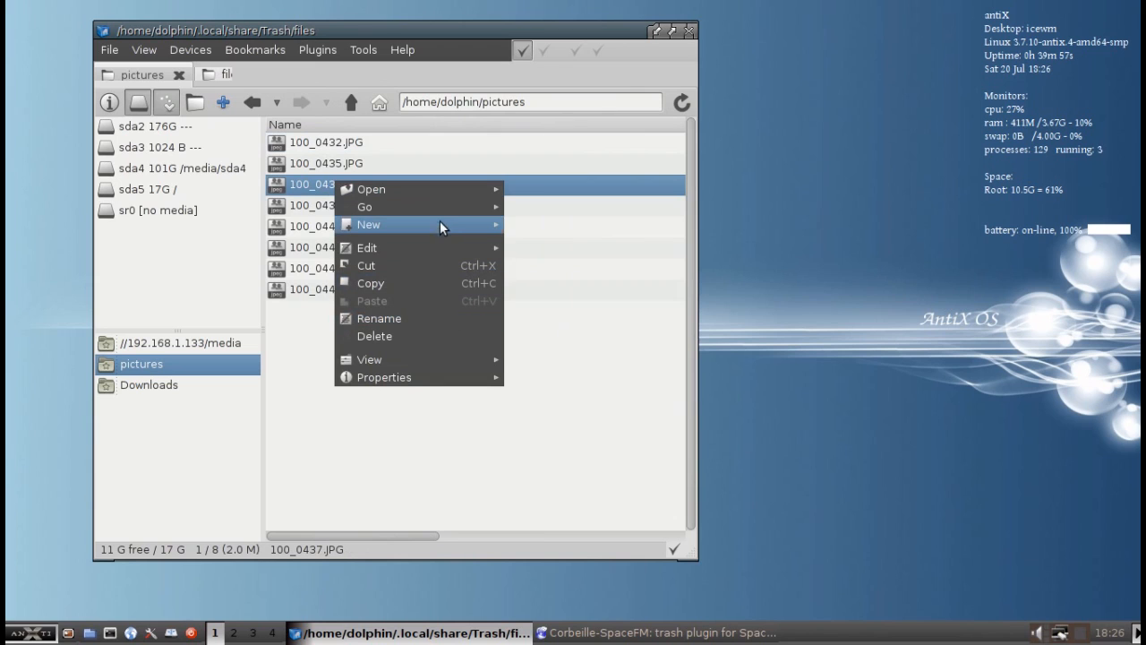
pyautogui.moveTo(440, 213)
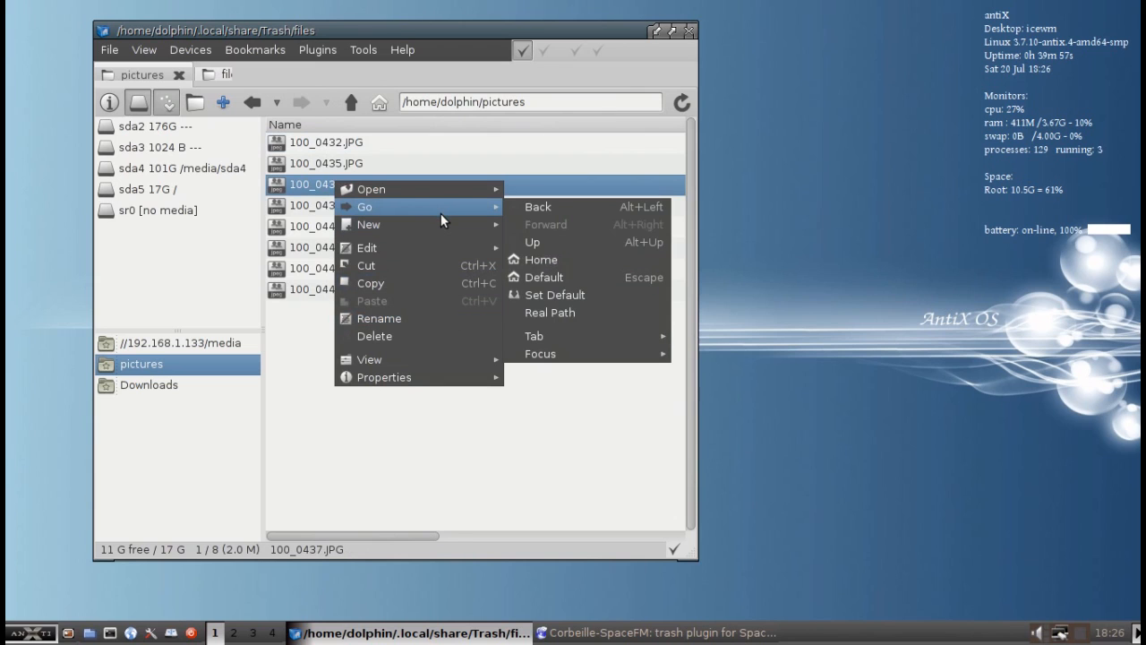
pyautogui.rightClick(385, 207)
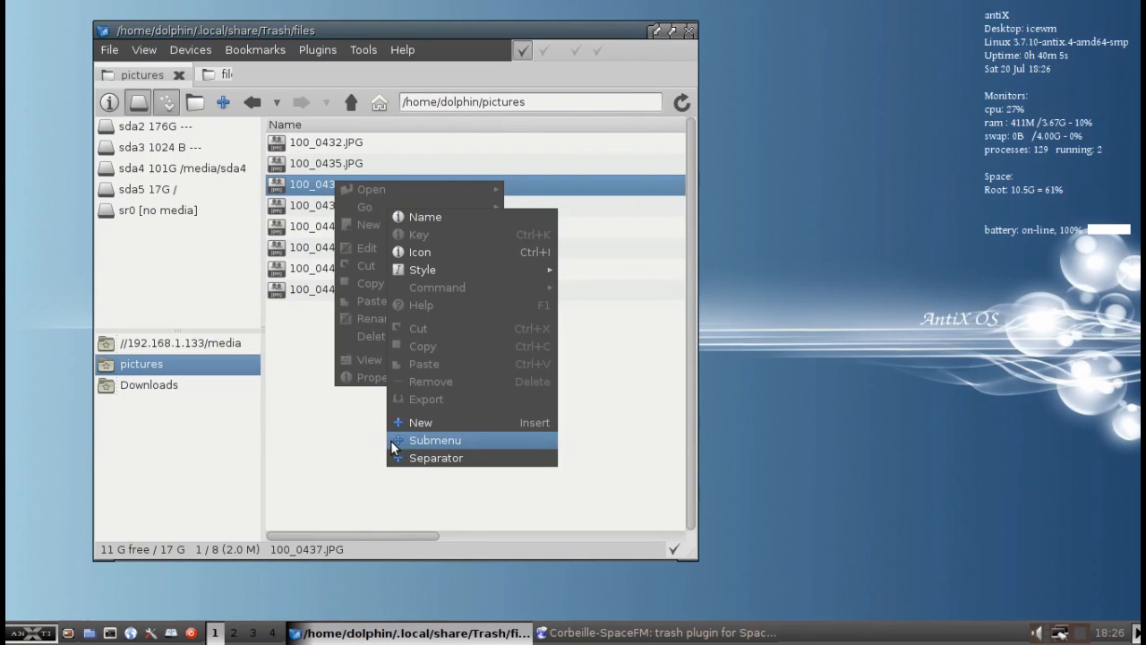
pyautogui.click(315, 453)
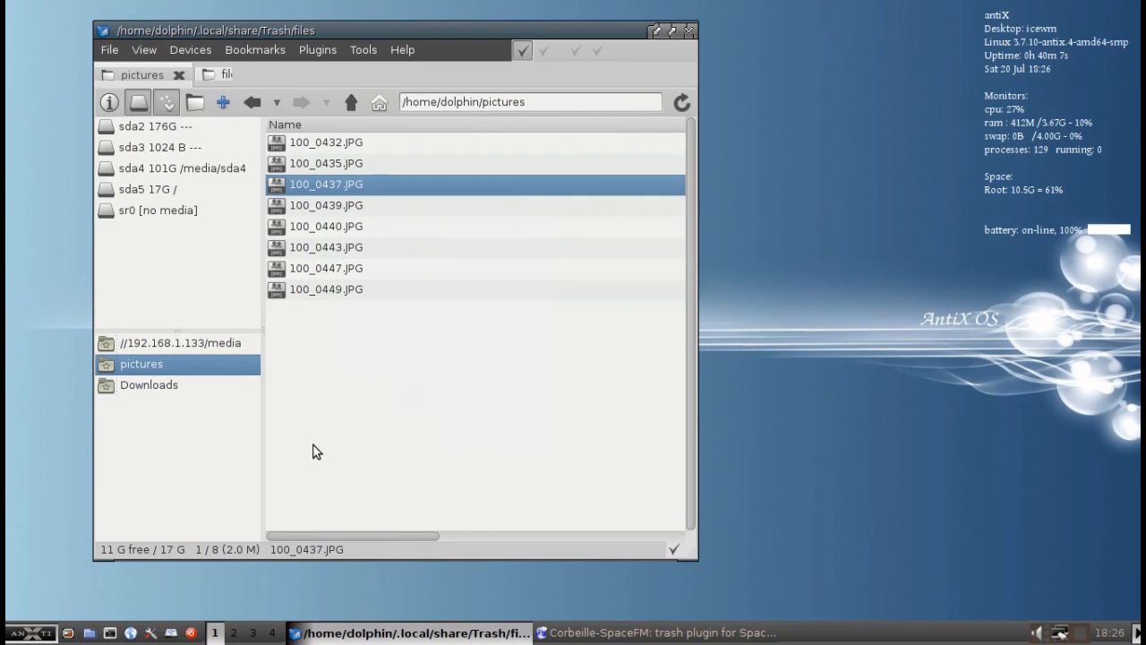